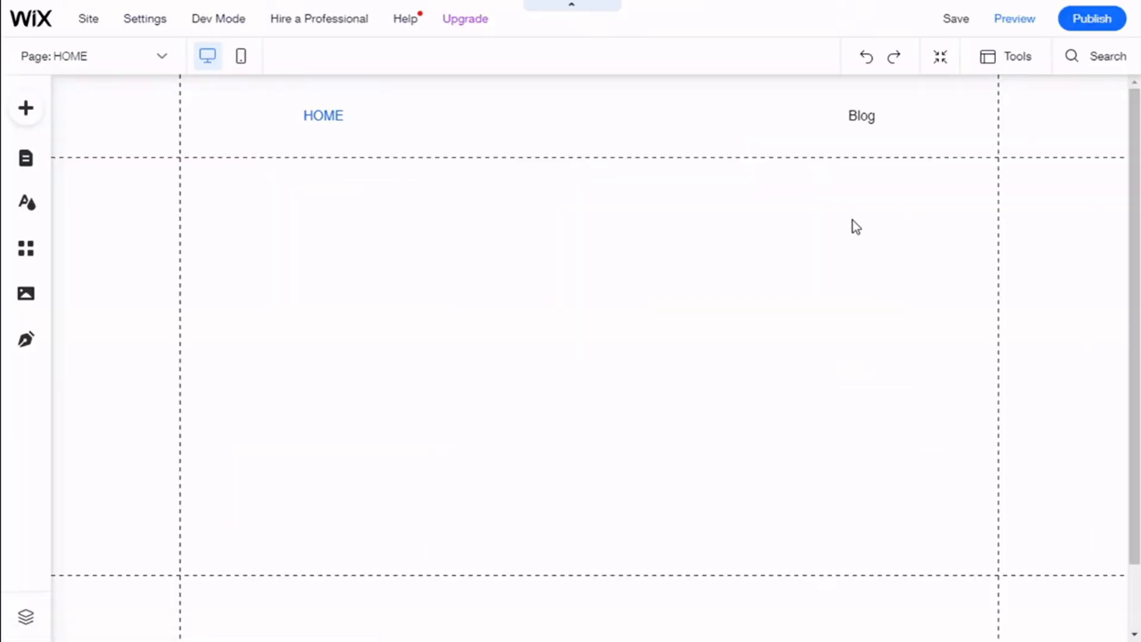
- Add the four-column hover repeater with Business, Sport, Culture and Lifestyle items to the blank area of the home page
click(25, 109)
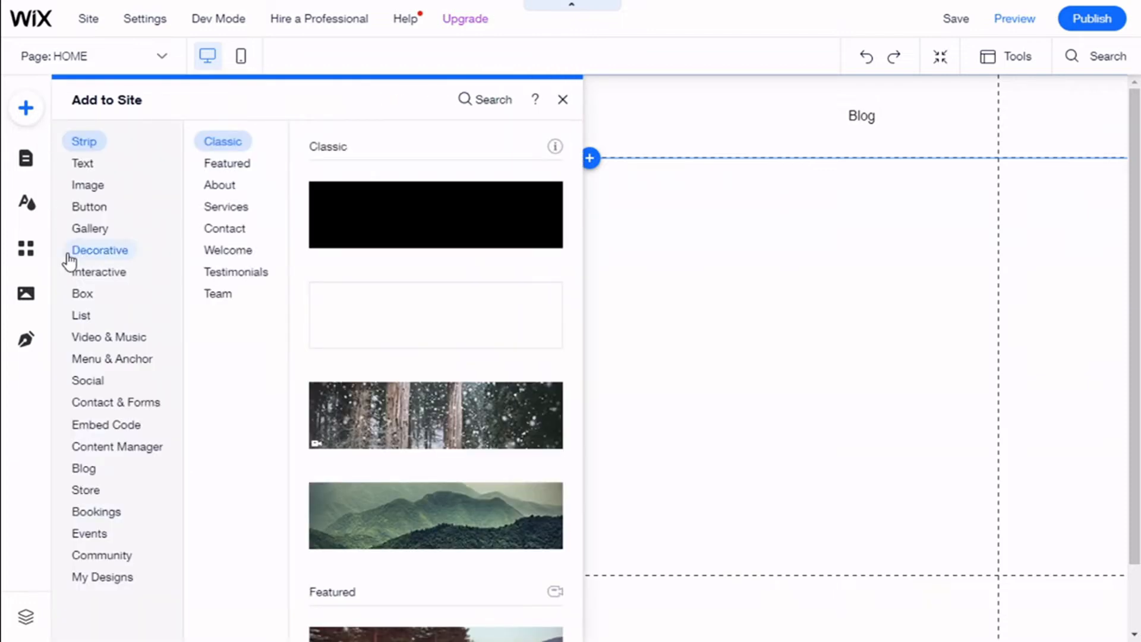
mouse_move(75, 318)
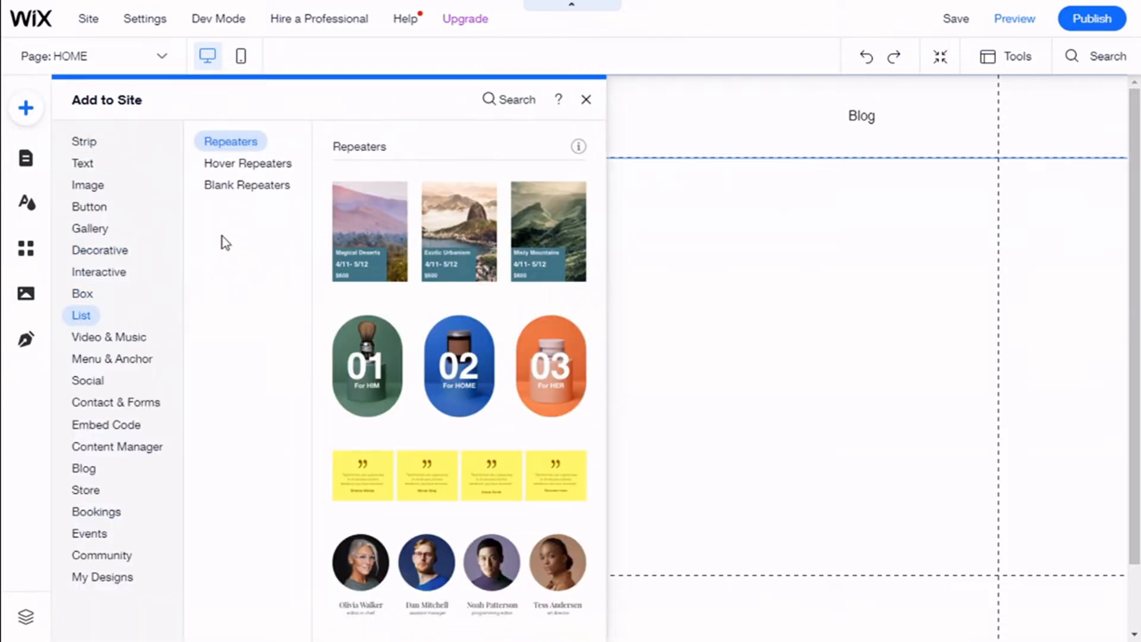
click(241, 171)
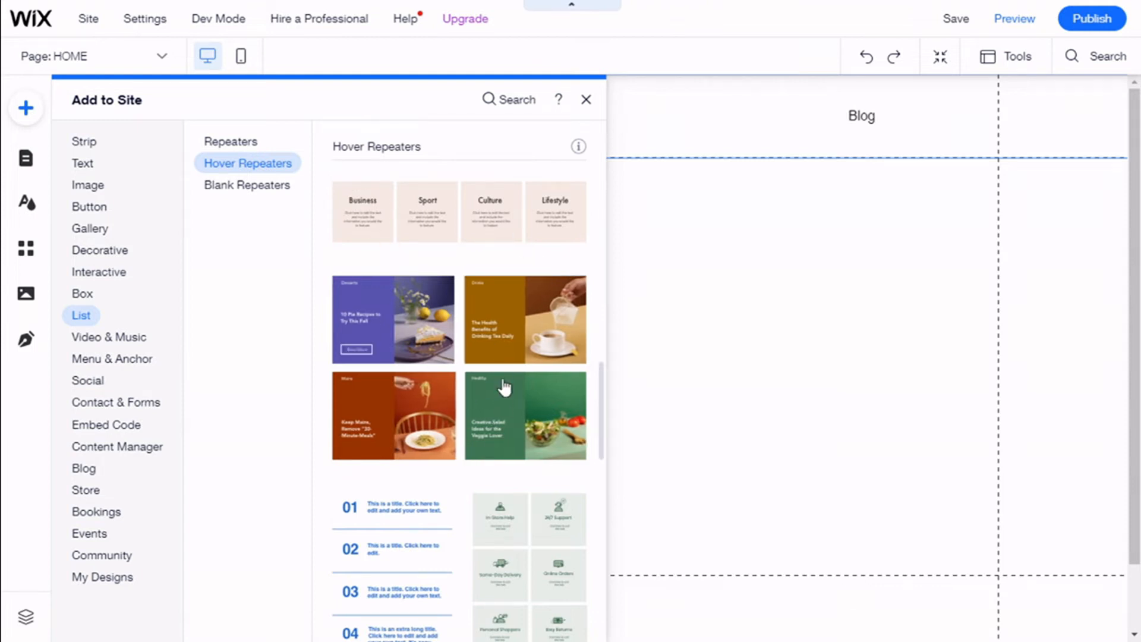
scroll(462, 475, down, 2)
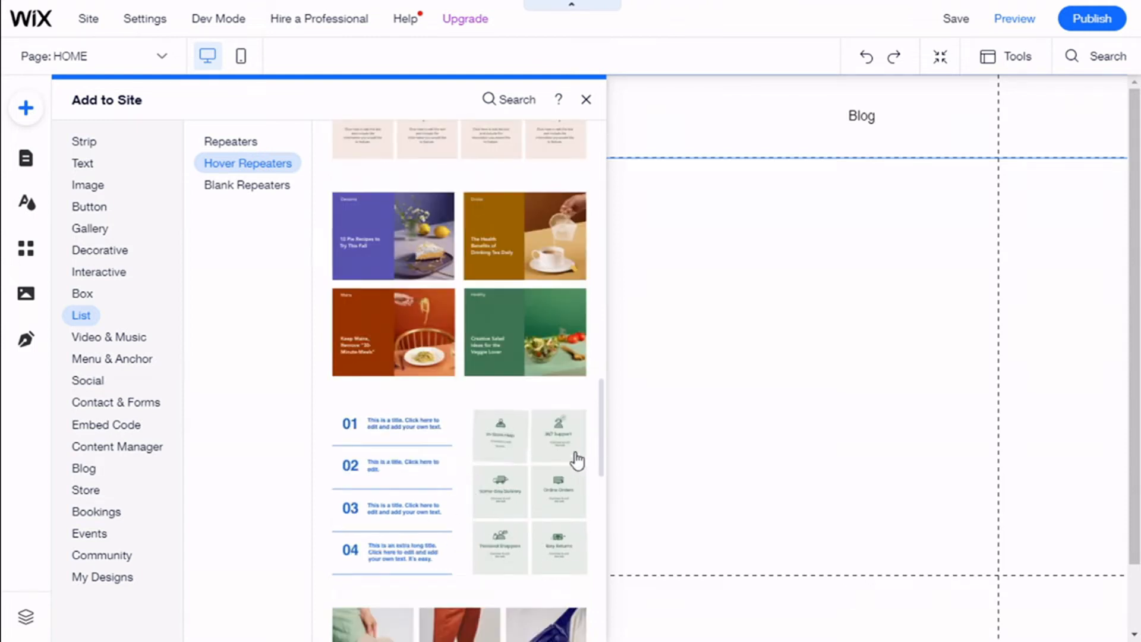
scroll(478, 434, up, 4)
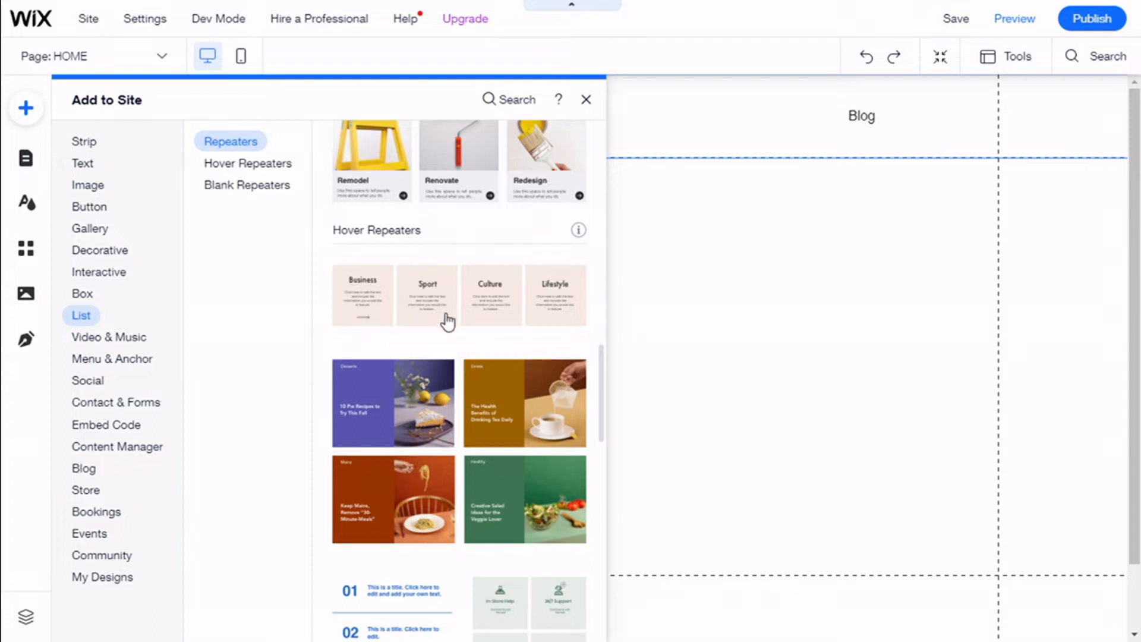
drag(423, 300, 618, 392)
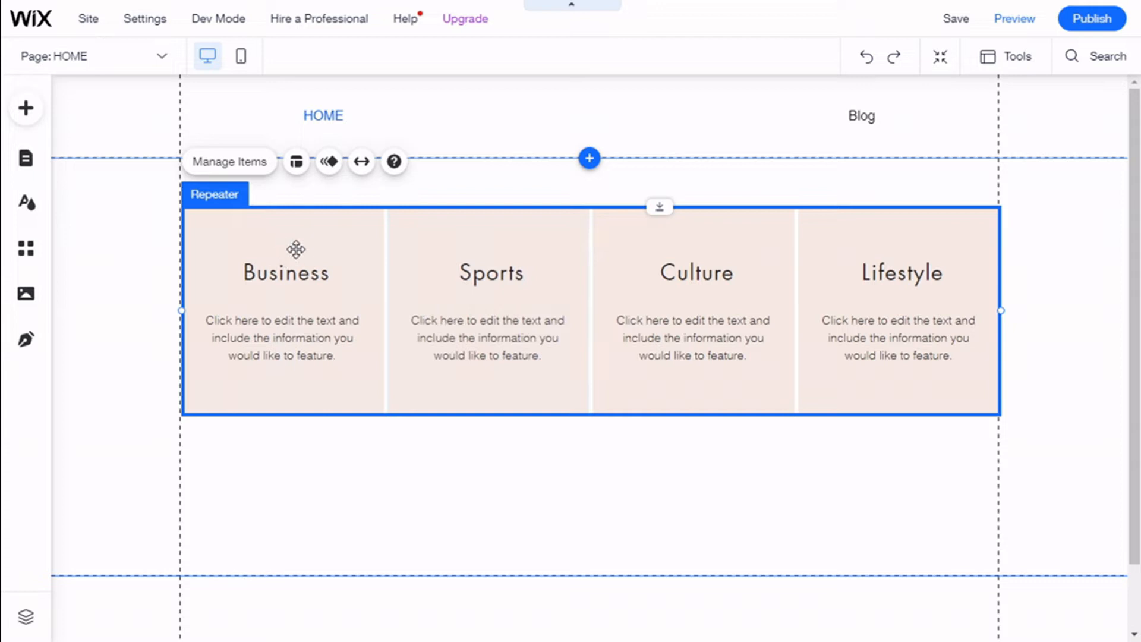
- Set the repeater layout to Justify alignment with 35 px vertical spacing, trying right-to-left display before returning to Left to Right
click(296, 162)
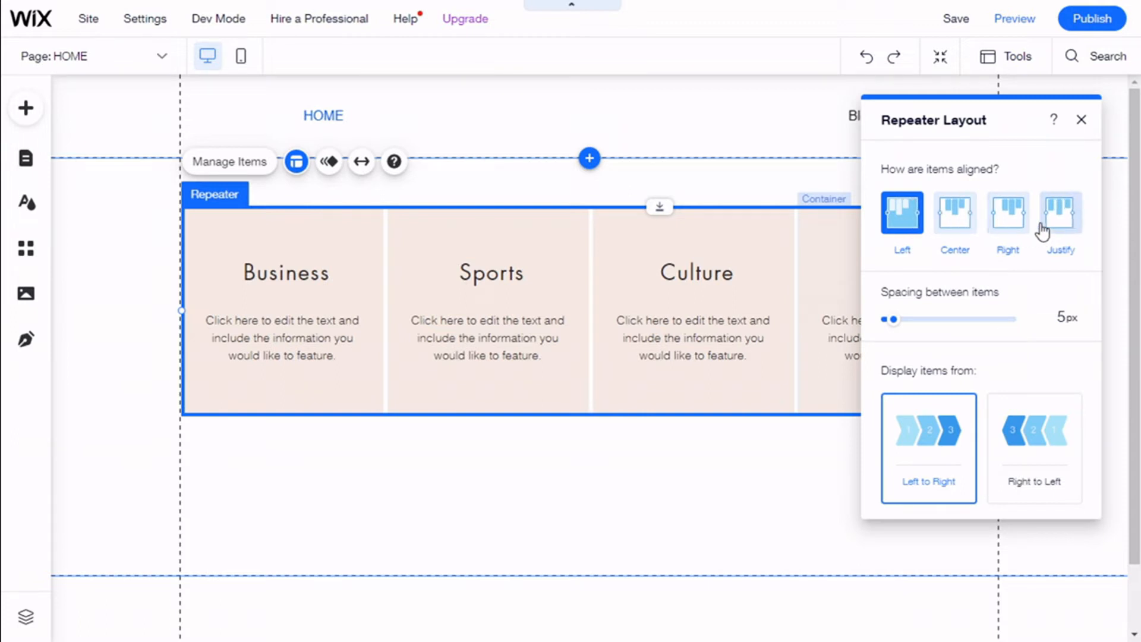
click(961, 225)
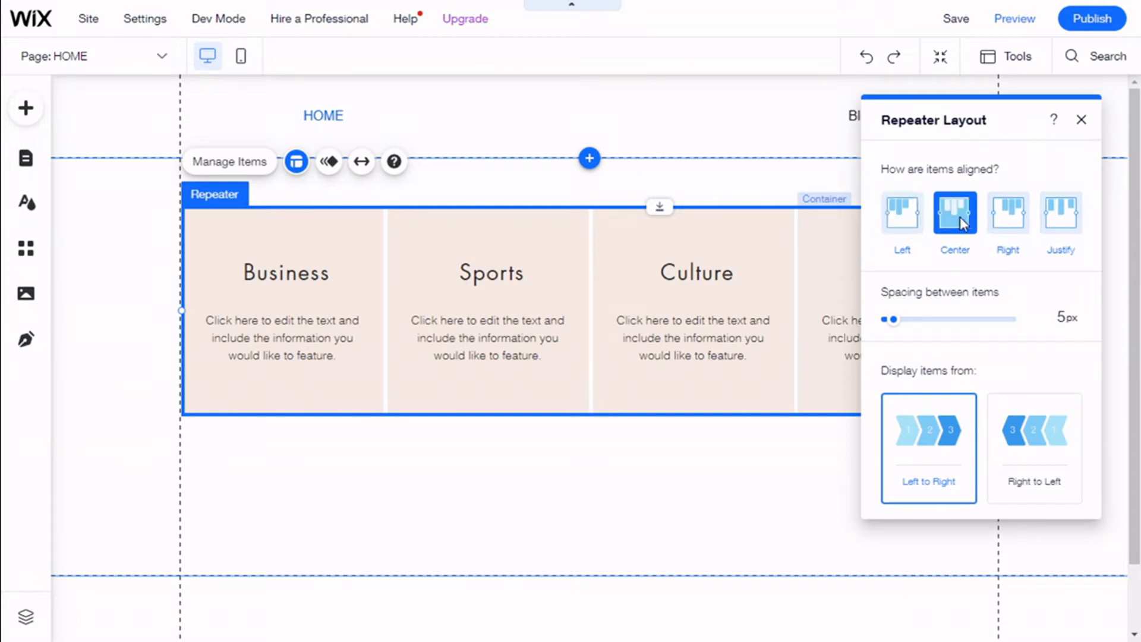
click(1005, 223)
click(1059, 221)
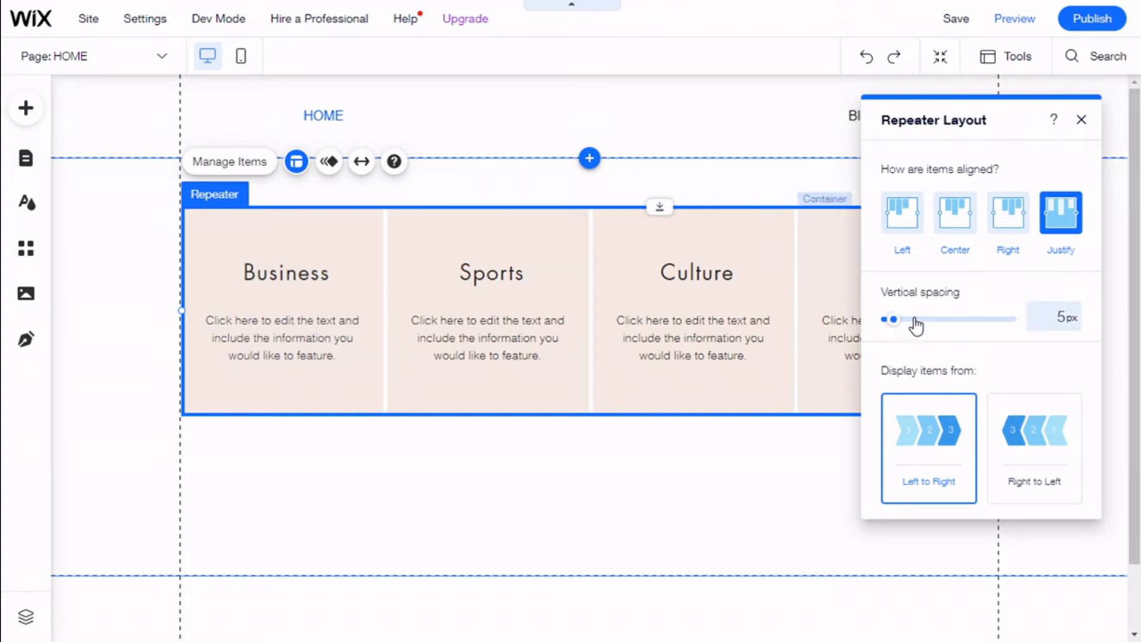
drag(897, 321, 928, 321)
click(1019, 456)
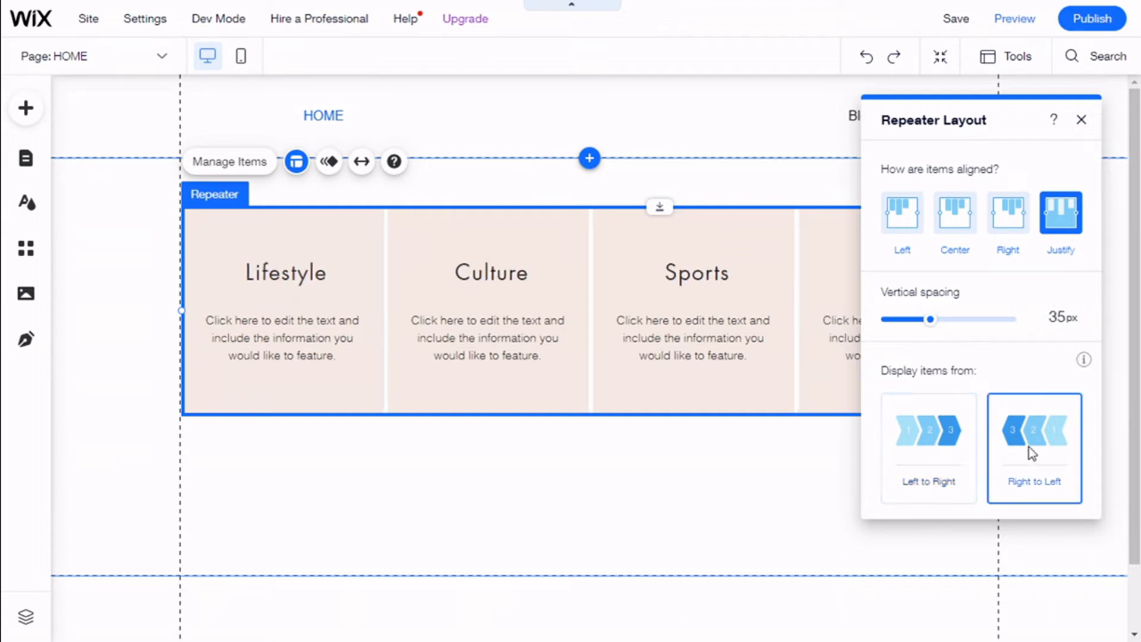
click(962, 455)
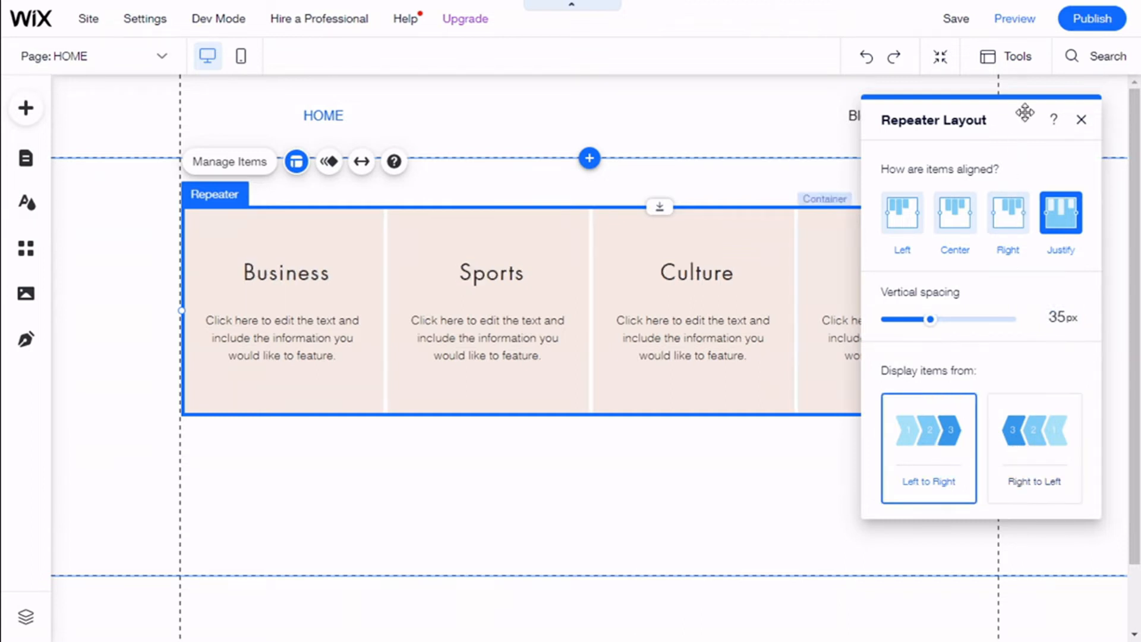
click(1079, 121)
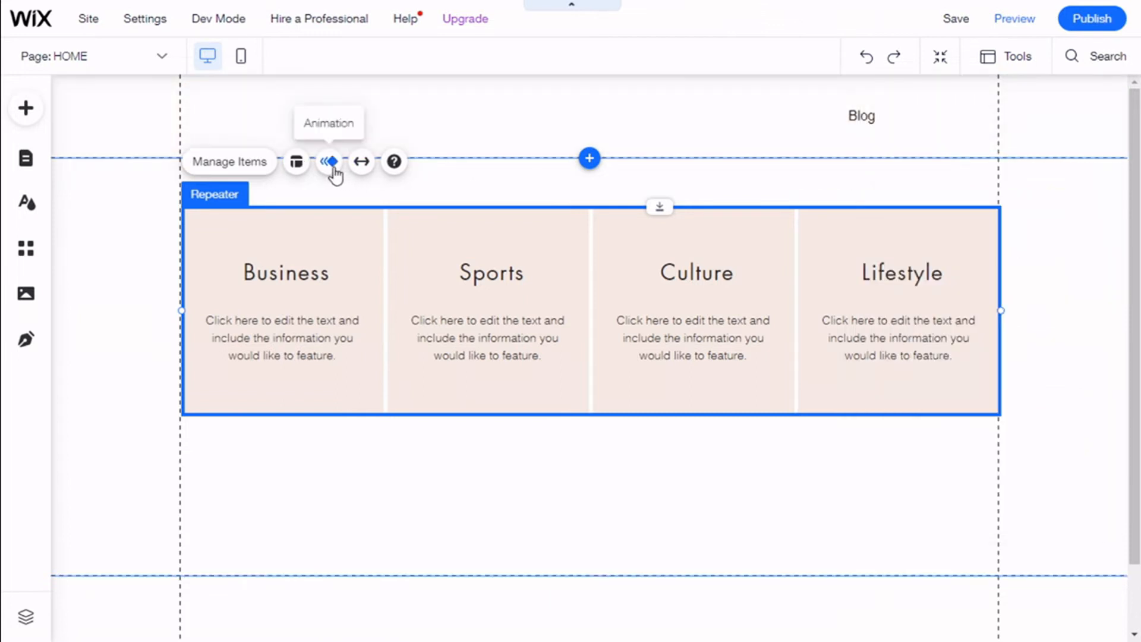
- Stretch the repeater to full width
click(360, 163)
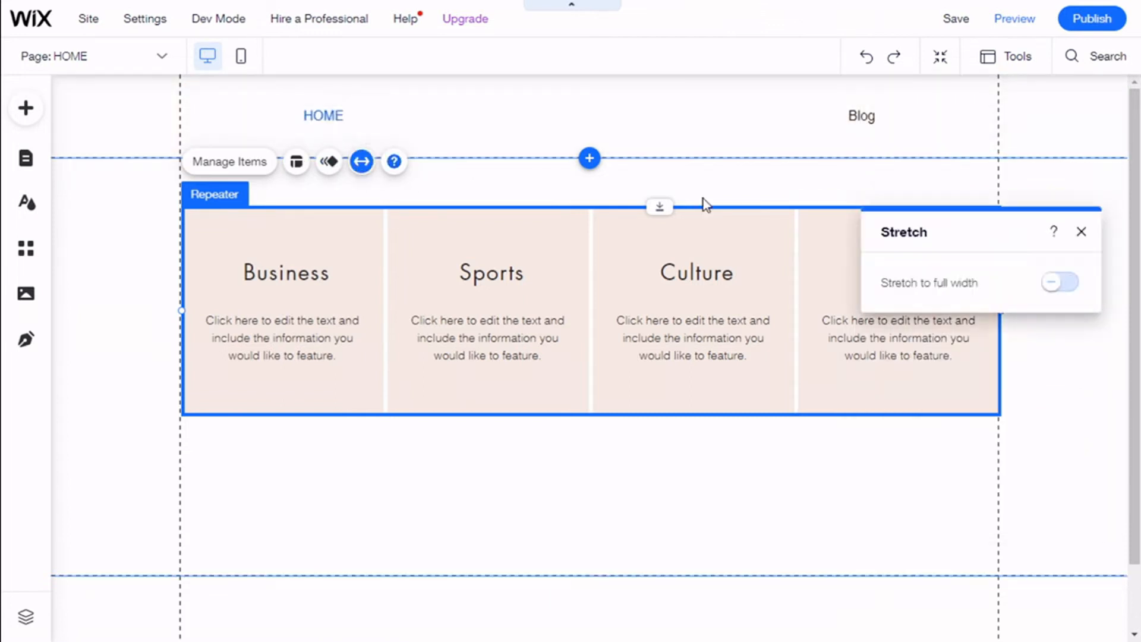
click(1054, 284)
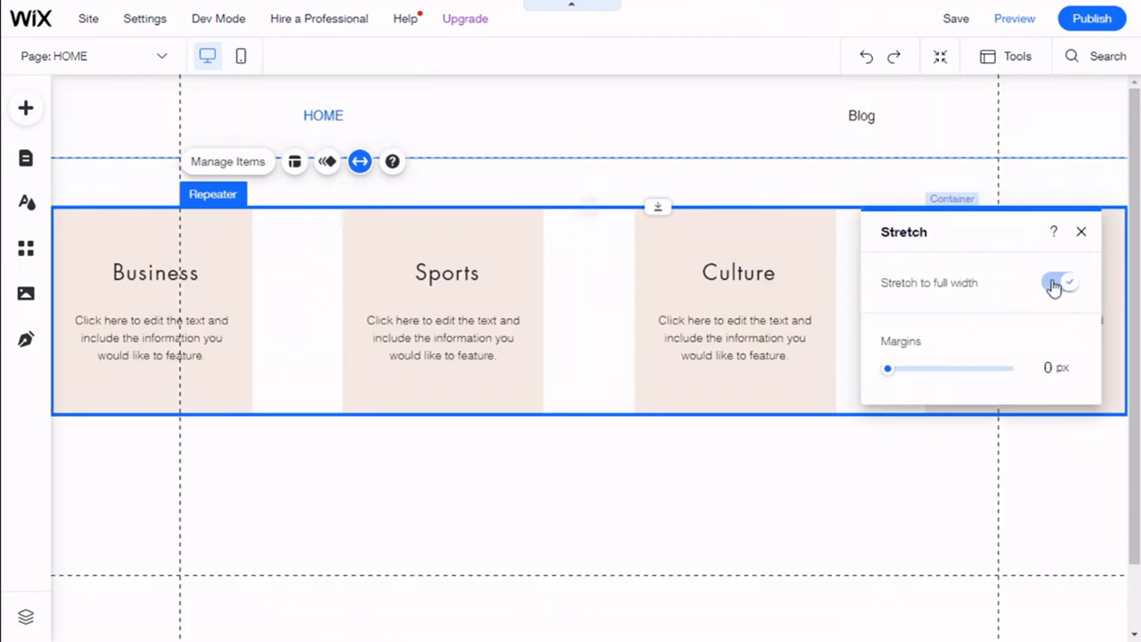
click(1081, 232)
- Center the repeater's items and set the spacing between them to 10 px
click(295, 163)
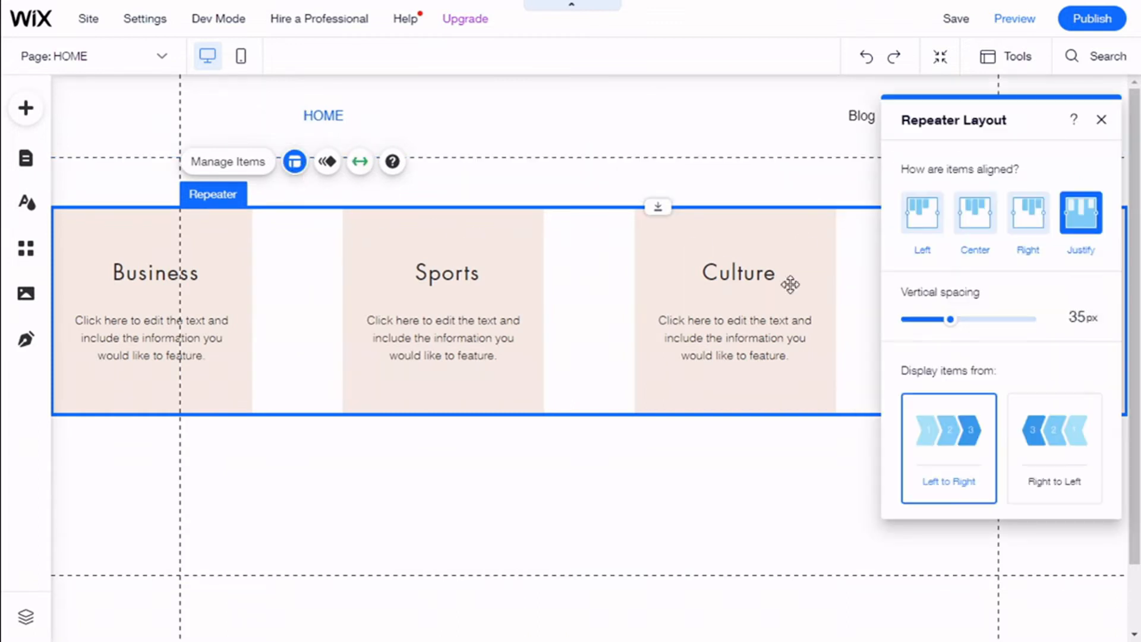
click(1030, 221)
click(975, 235)
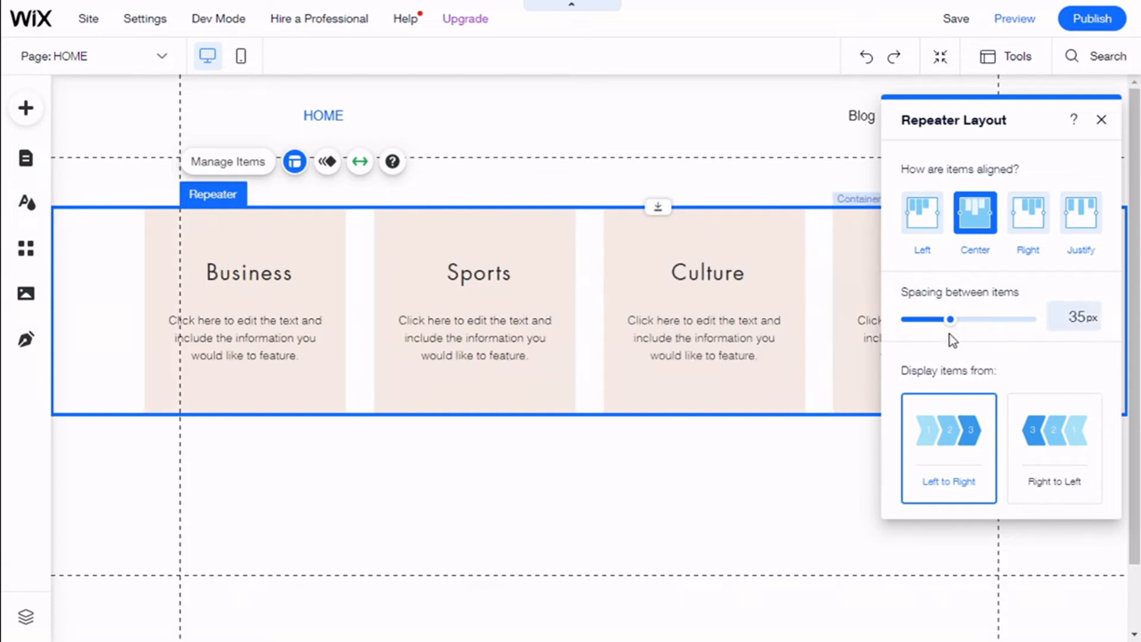
drag(950, 321, 917, 327)
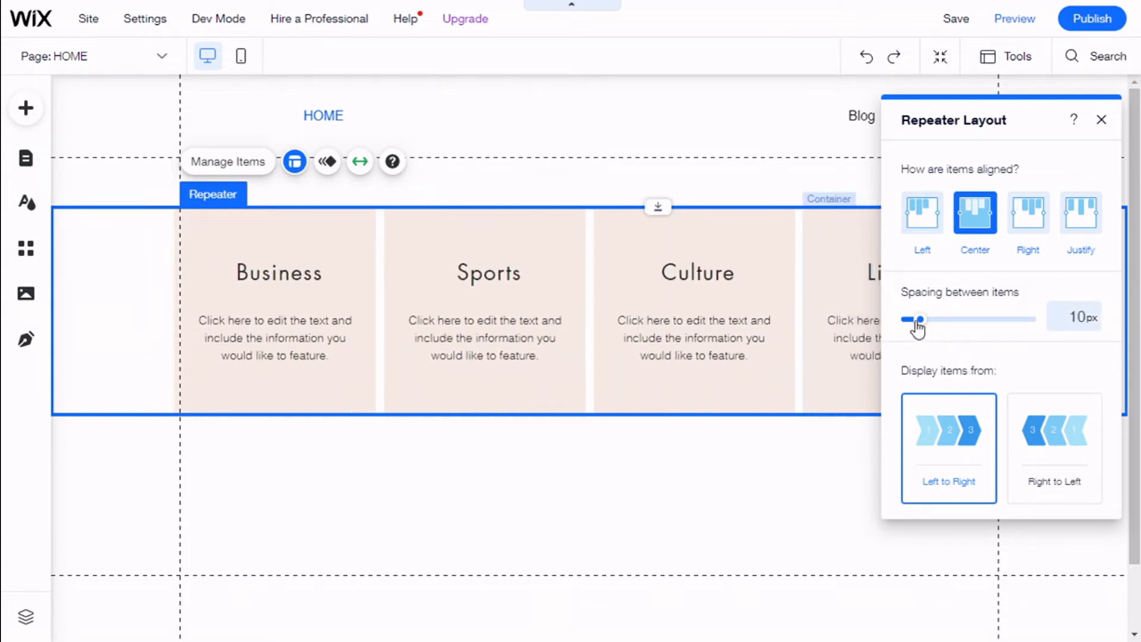
click(1101, 121)
- Look at the repeater's item list and the options available for Item 4
click(257, 168)
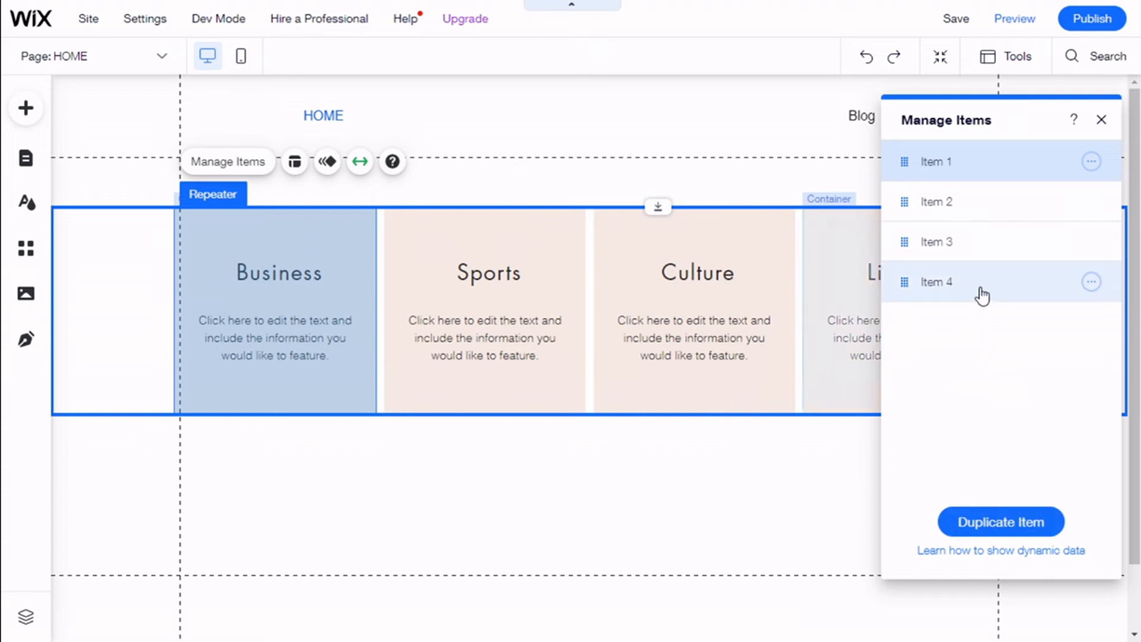
click(1092, 283)
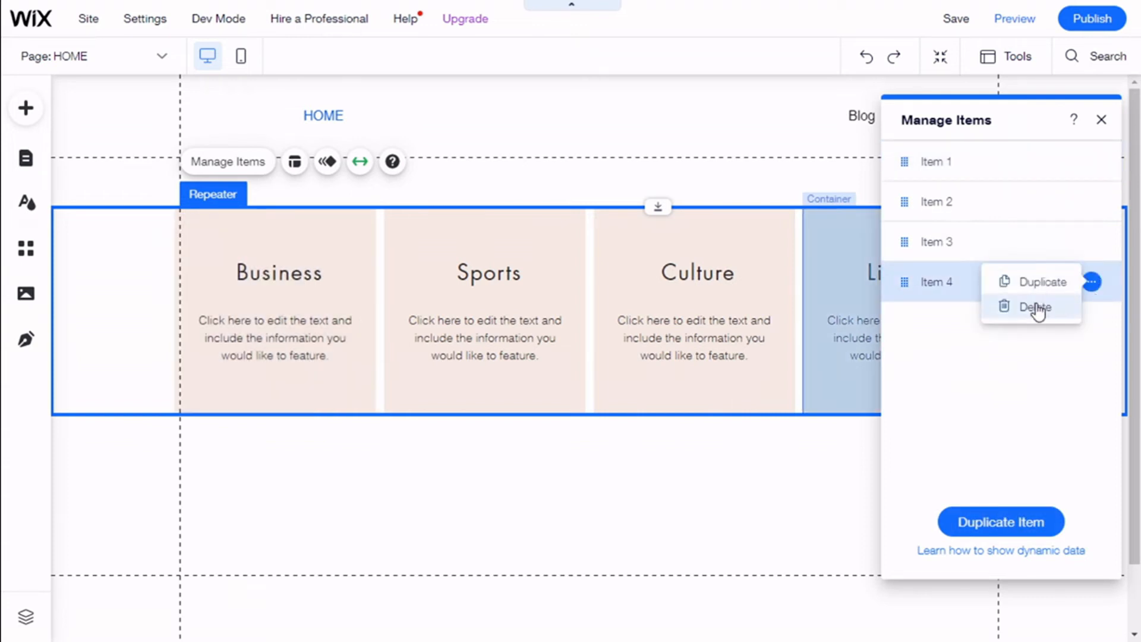
click(1101, 120)
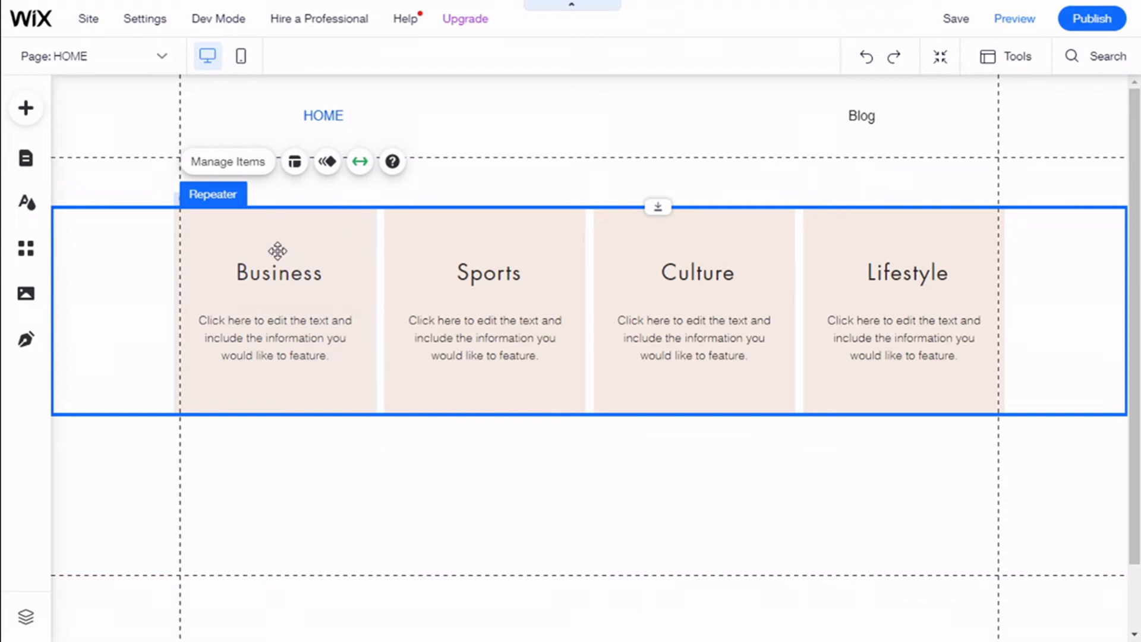
- Review the Business item's background options and its item management list
click(296, 280)
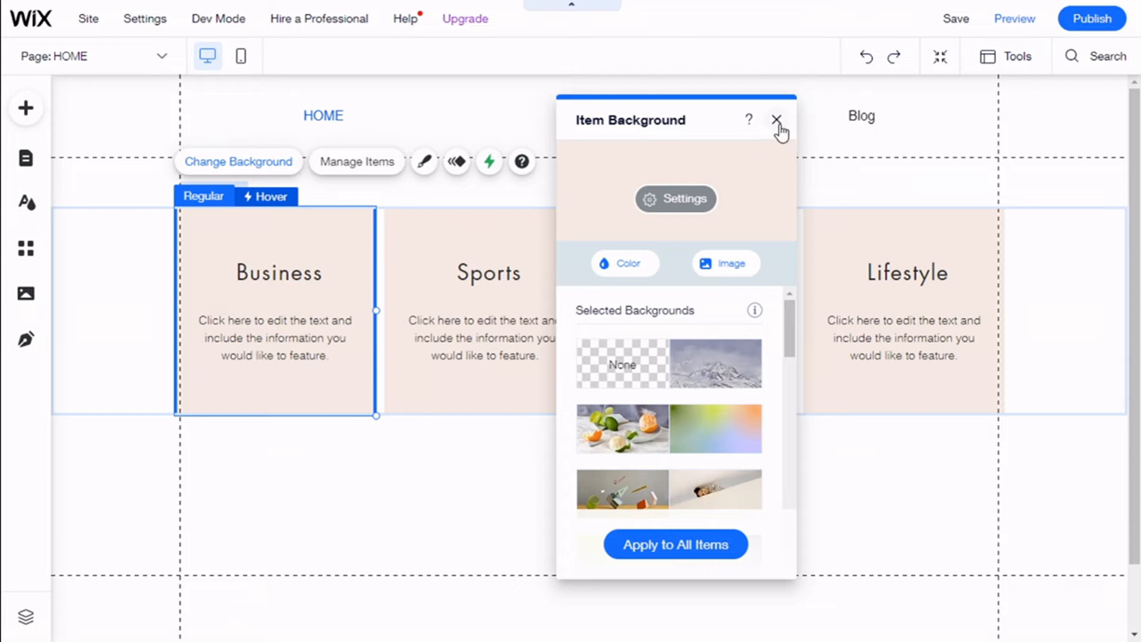
click(776, 120)
click(372, 169)
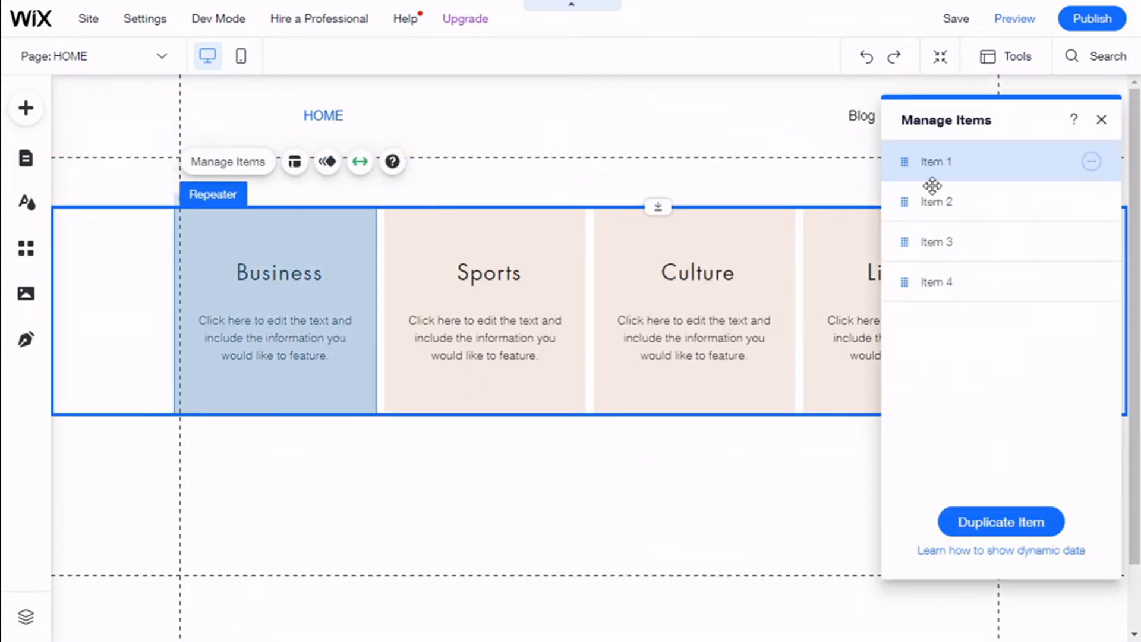
click(1101, 120)
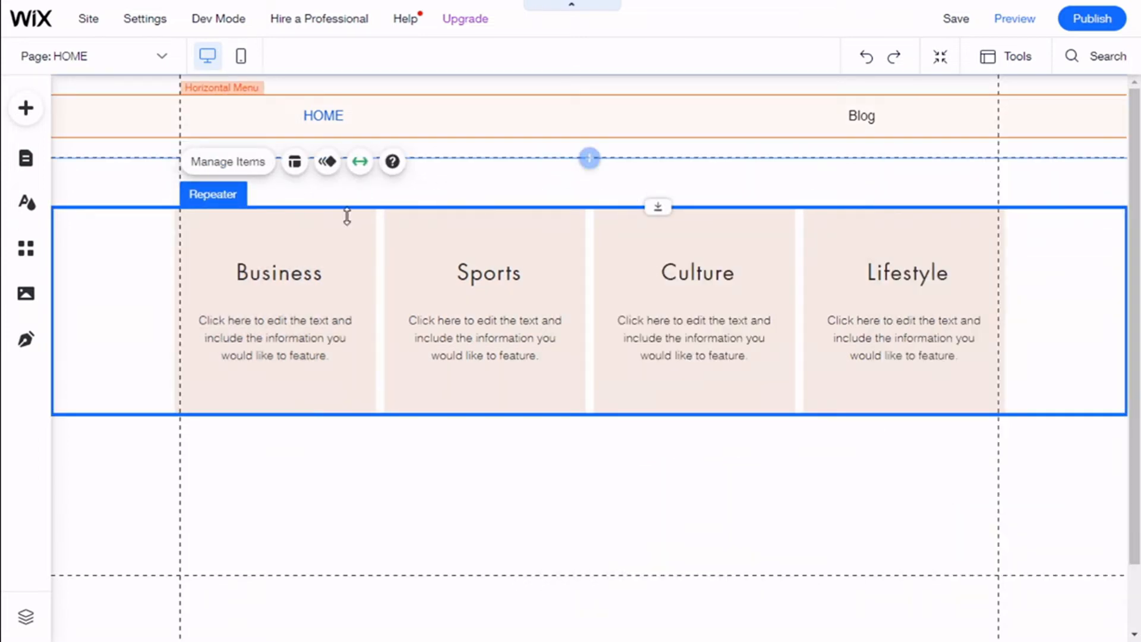
- Check the editing options of the Business item's title and description, and move the repeater up to just below the header
click(254, 255)
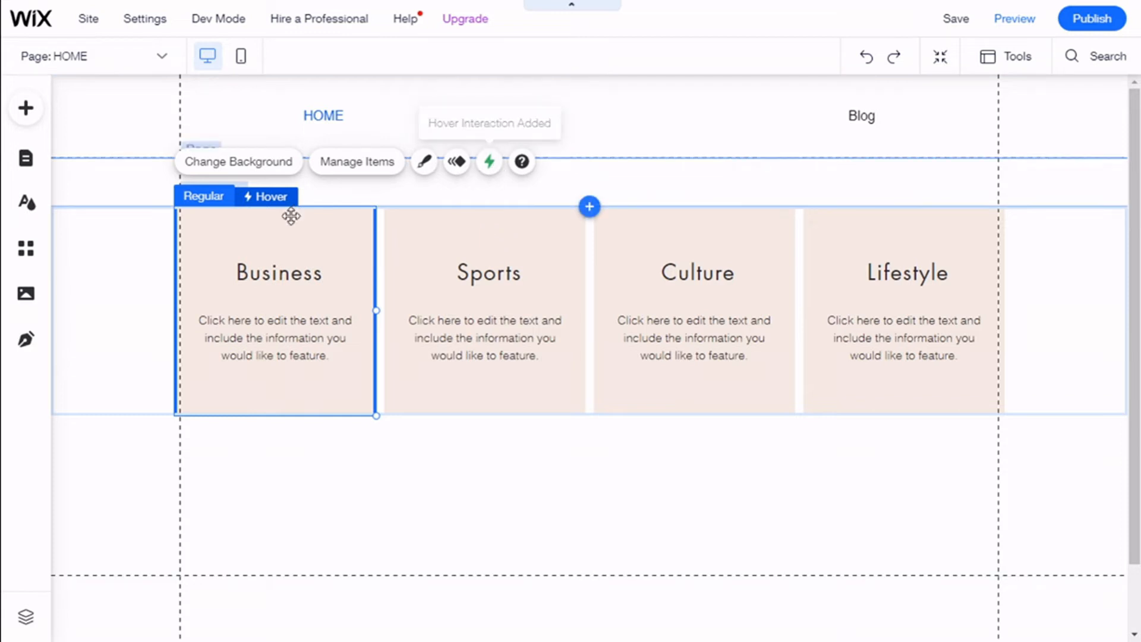
click(244, 272)
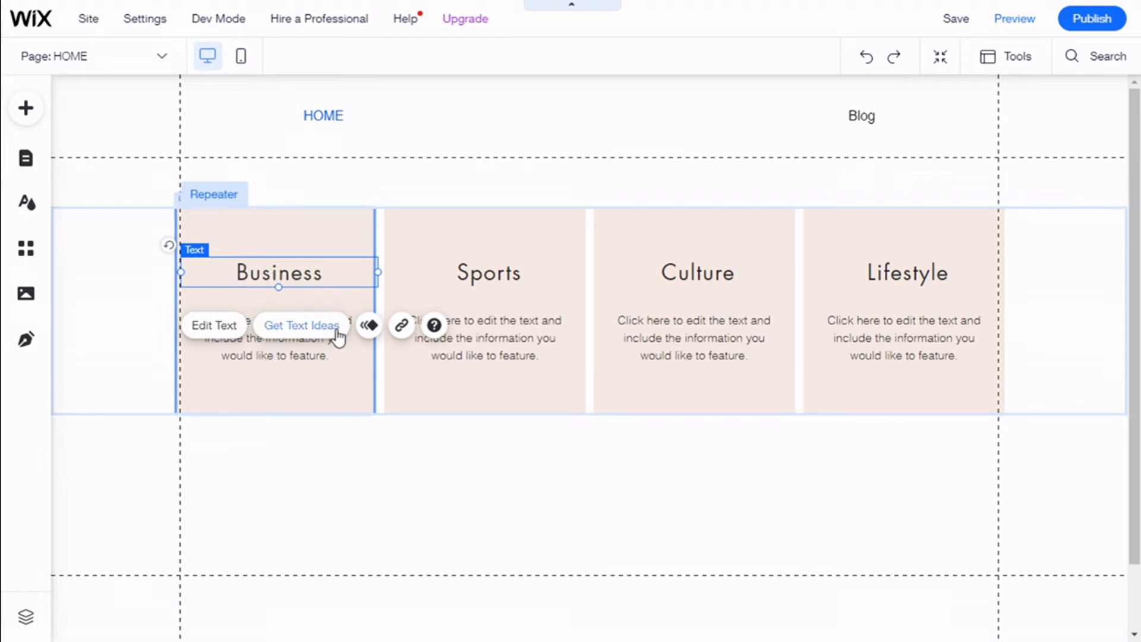
click(297, 352)
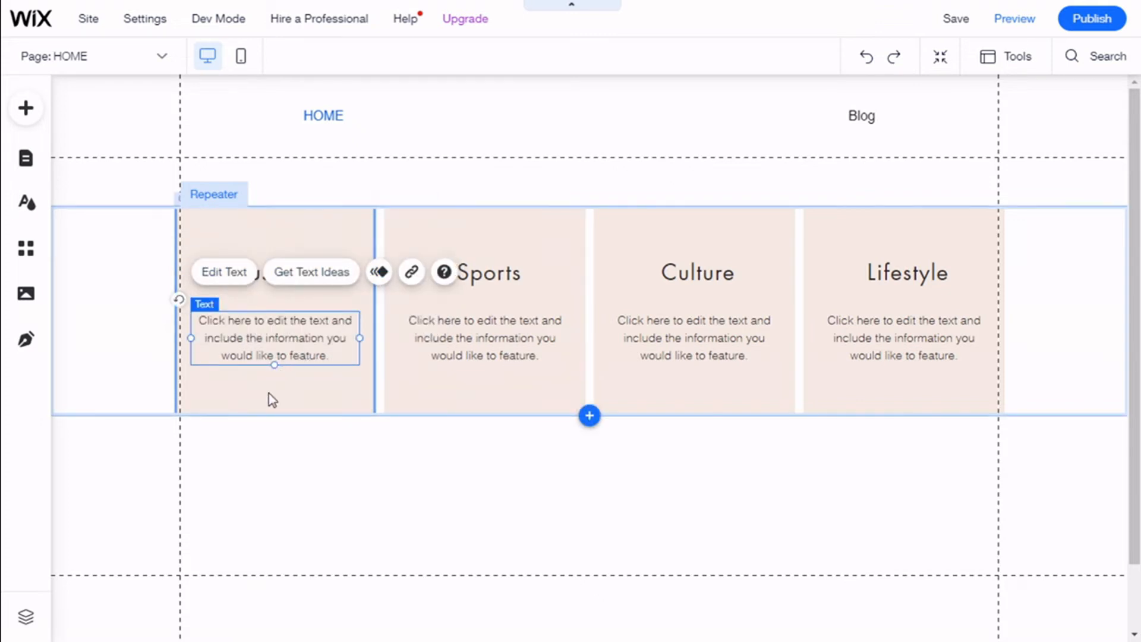
drag(272, 398, 234, 321)
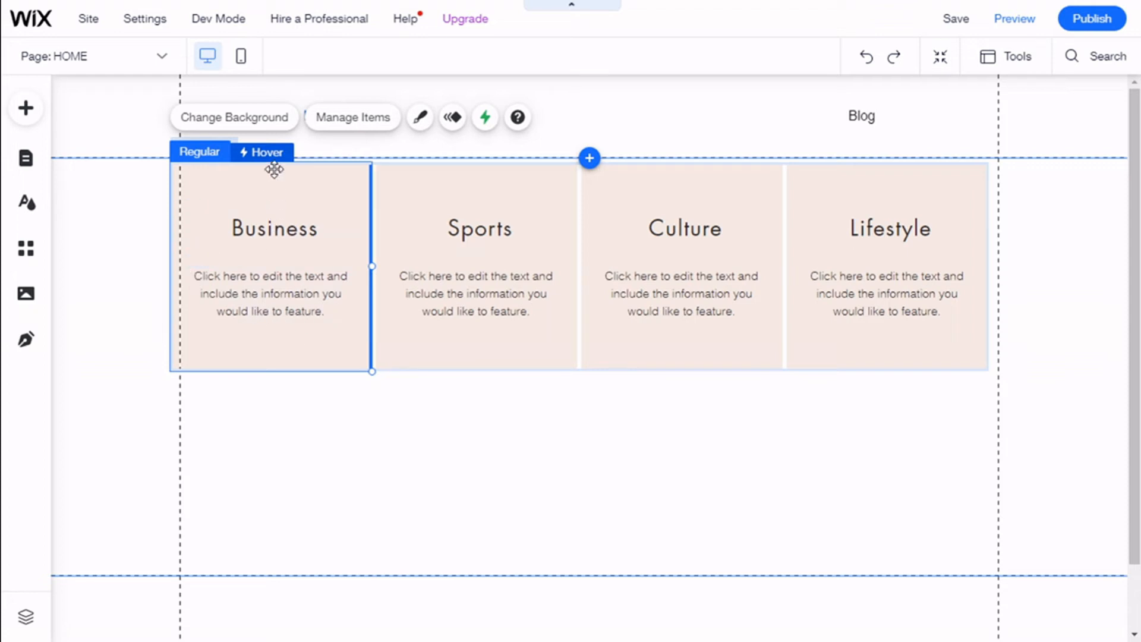
- Enter hover mode for the Business item and inspect the options of its arrow, description, title and container
click(267, 153)
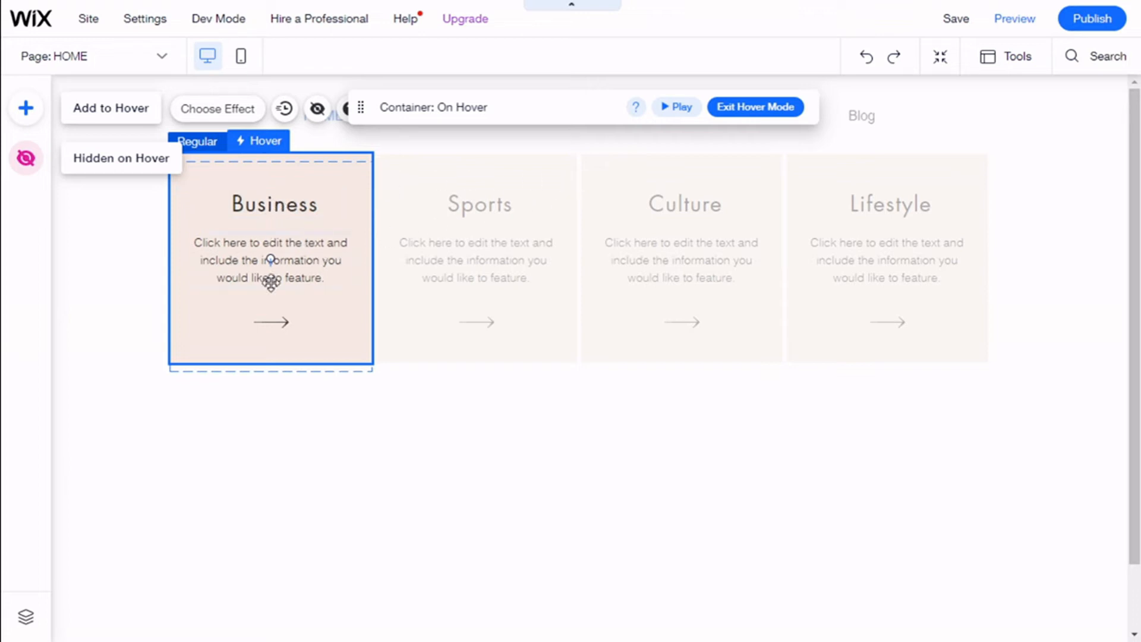
click(280, 320)
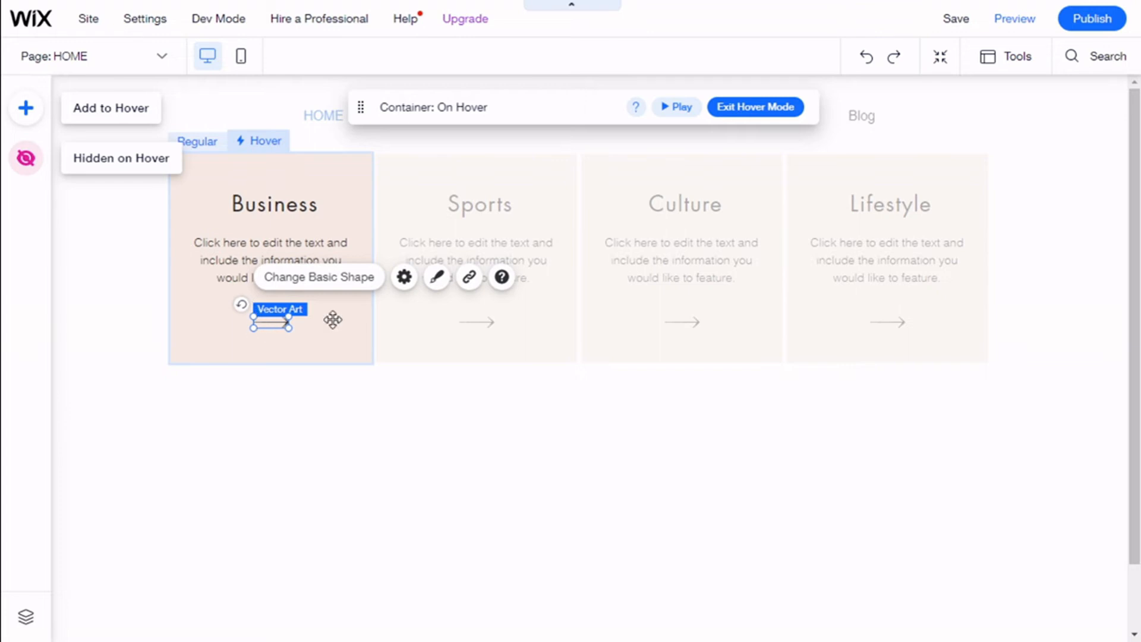
click(221, 257)
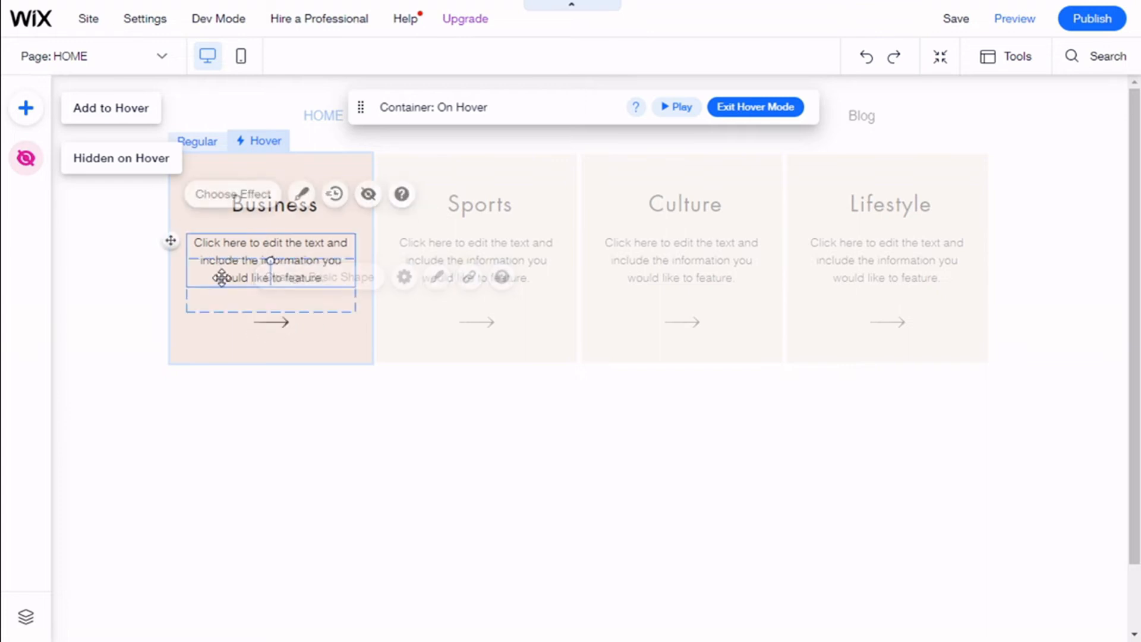
click(267, 209)
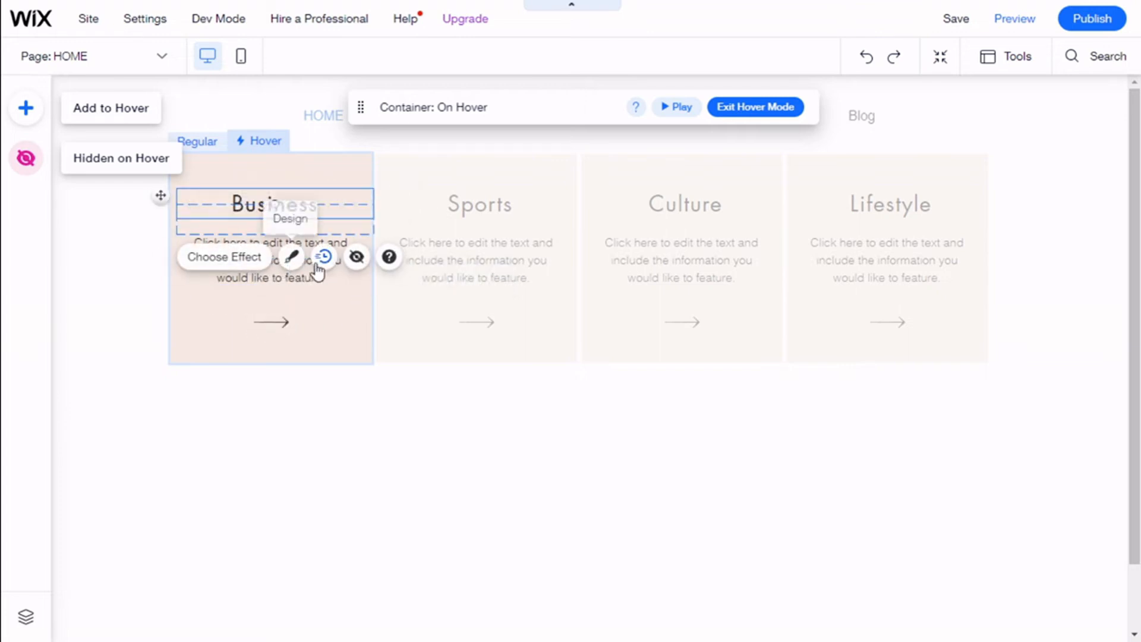
click(271, 259)
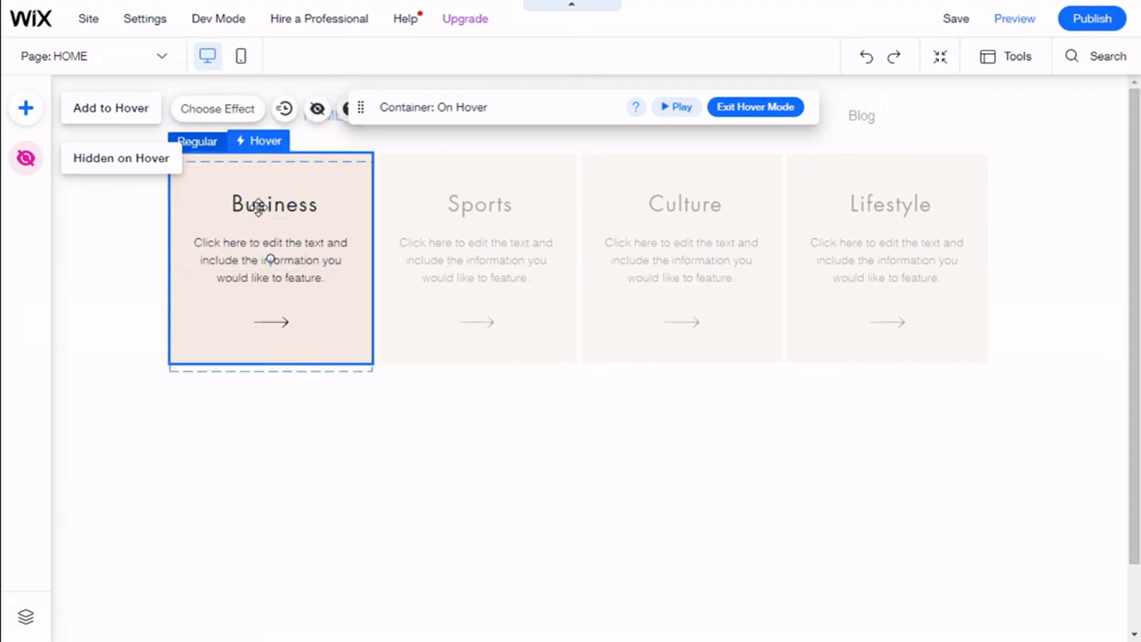
- Review the hover effects and timing options of the Business item's container, and return to its regular state
click(242, 110)
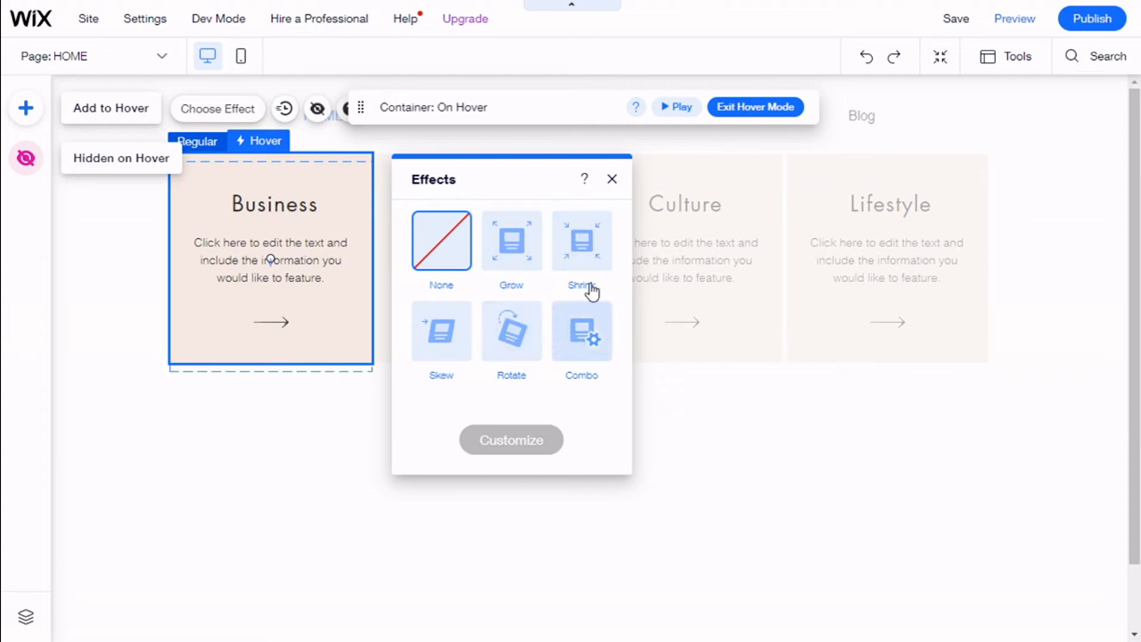
click(612, 179)
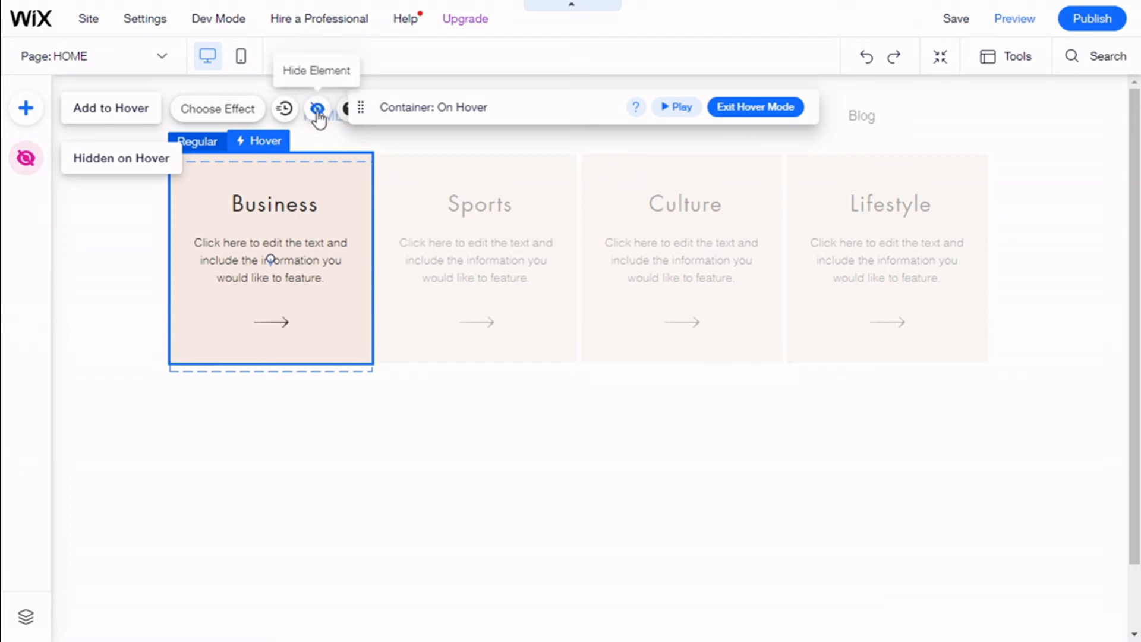
click(286, 109)
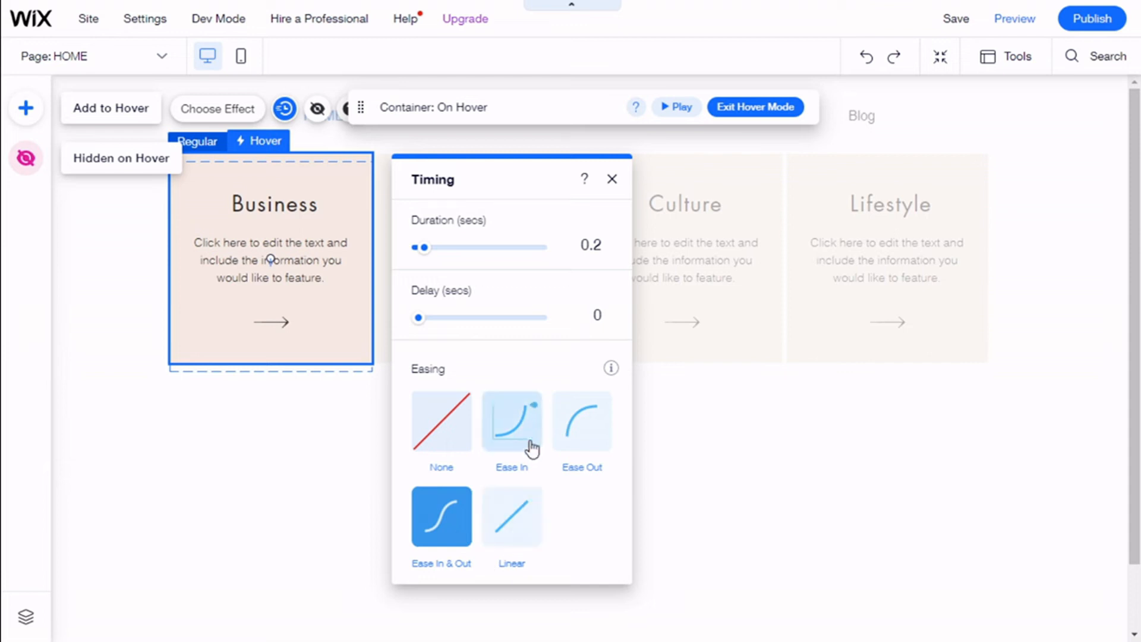
click(611, 179)
click(202, 146)
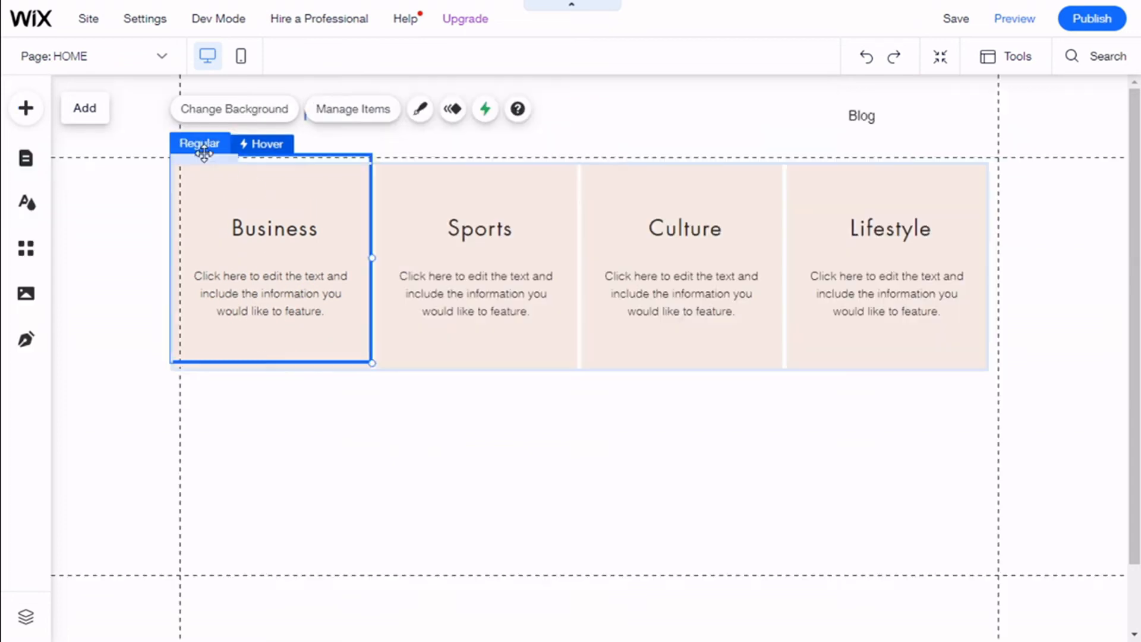
- Add a black rectangular button to the Business item, directly below its description text
click(25, 108)
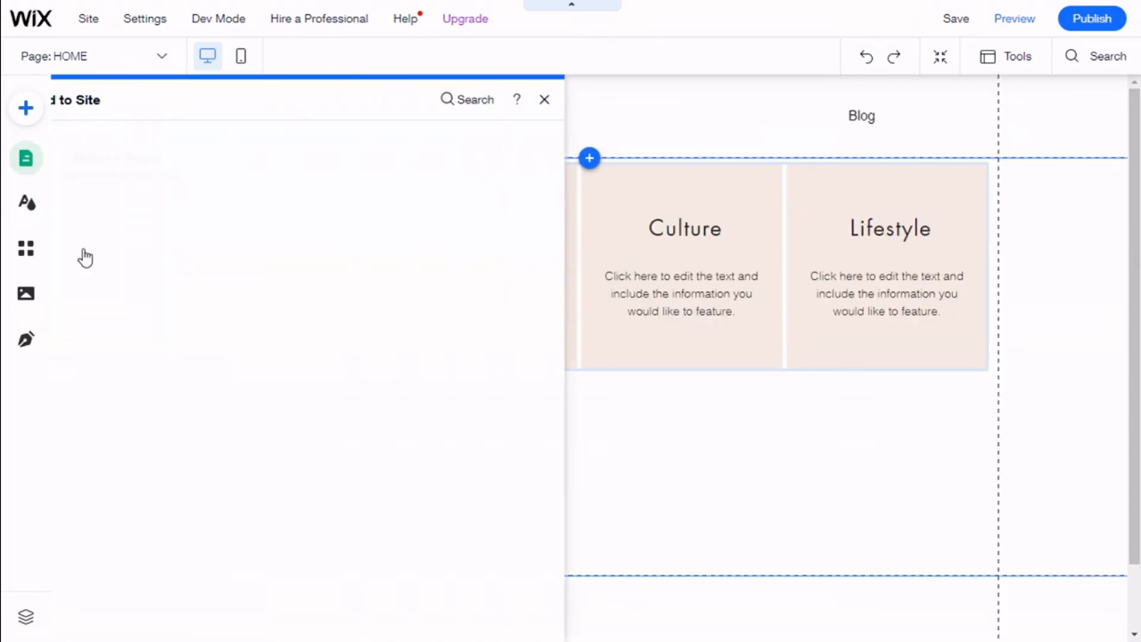
click(89, 205)
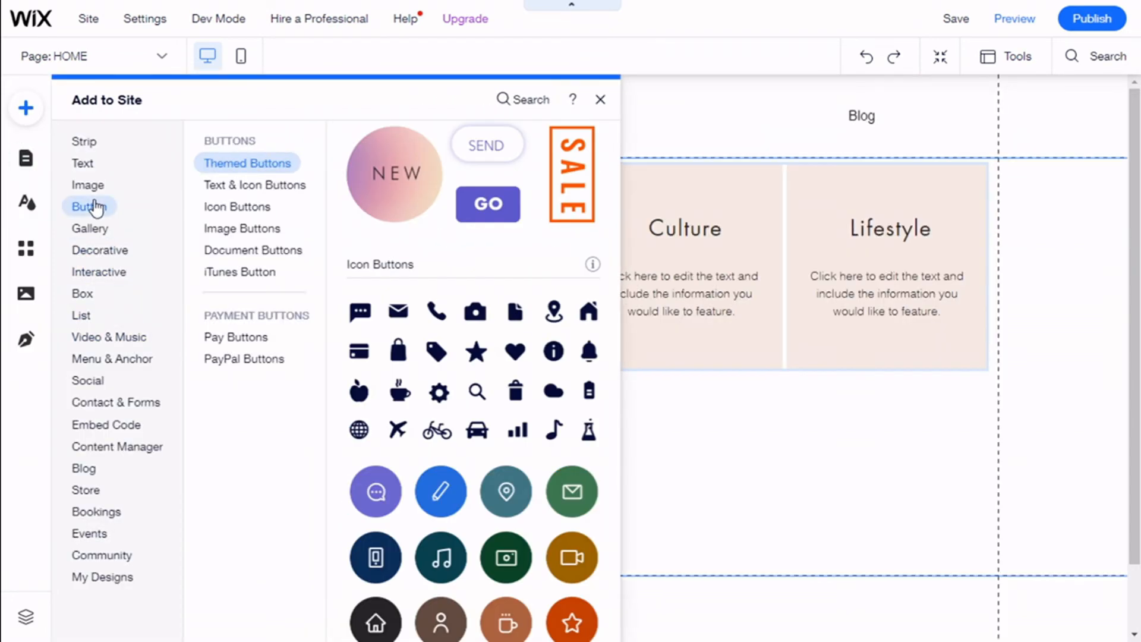
drag(418, 204, 269, 350)
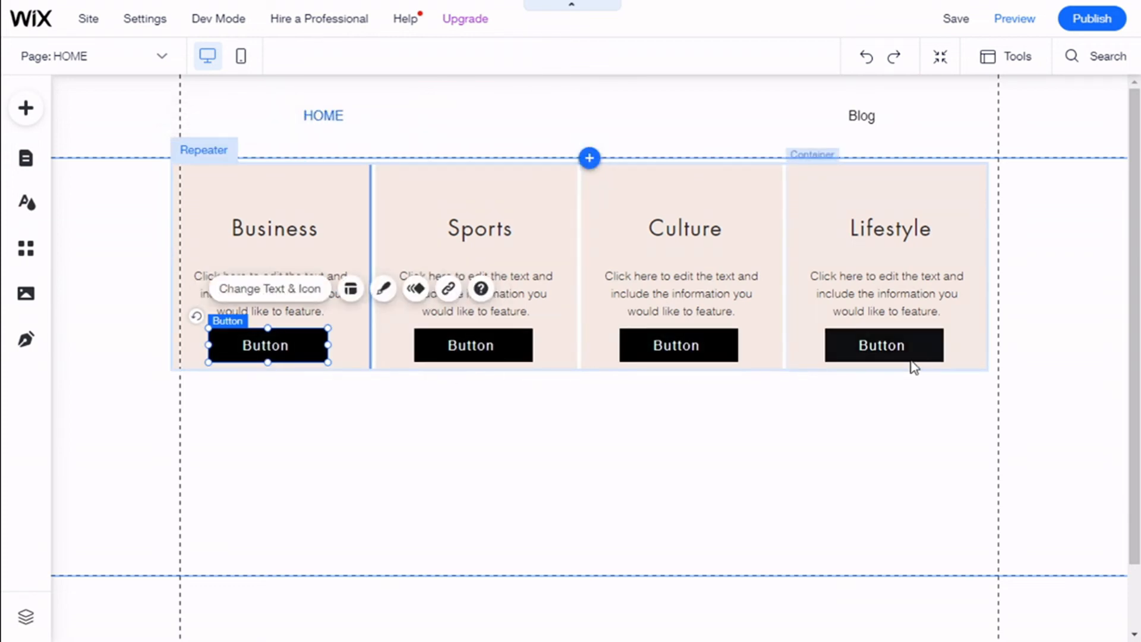
- Change the Business title's text color to the dark blue theme color #003A96
click(447, 248)
click(275, 230)
click(274, 229)
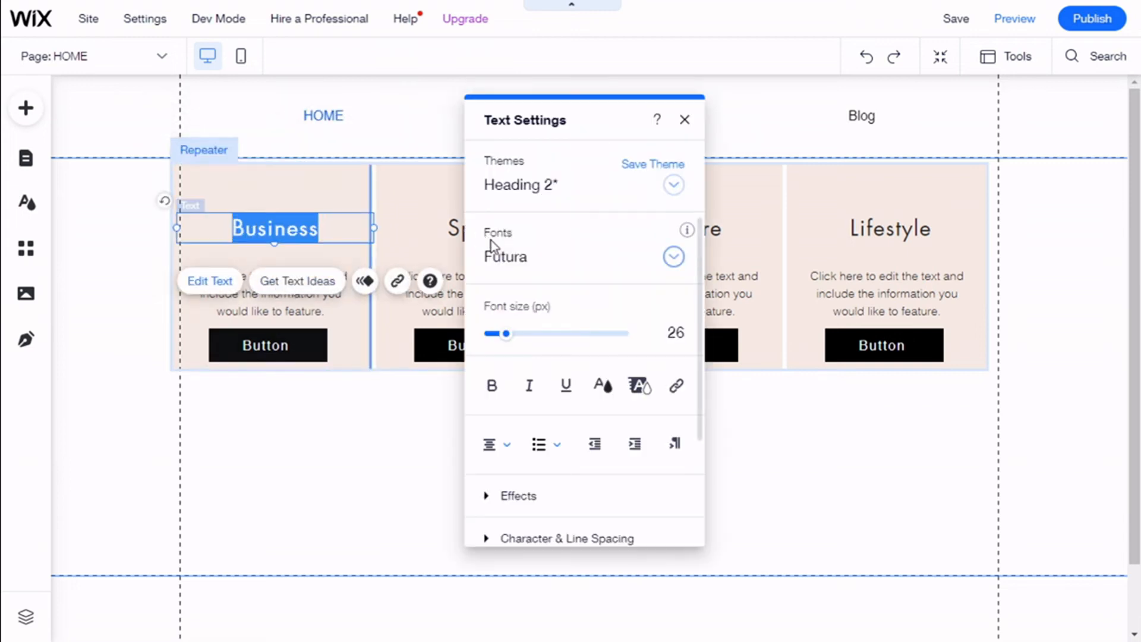
click(605, 390)
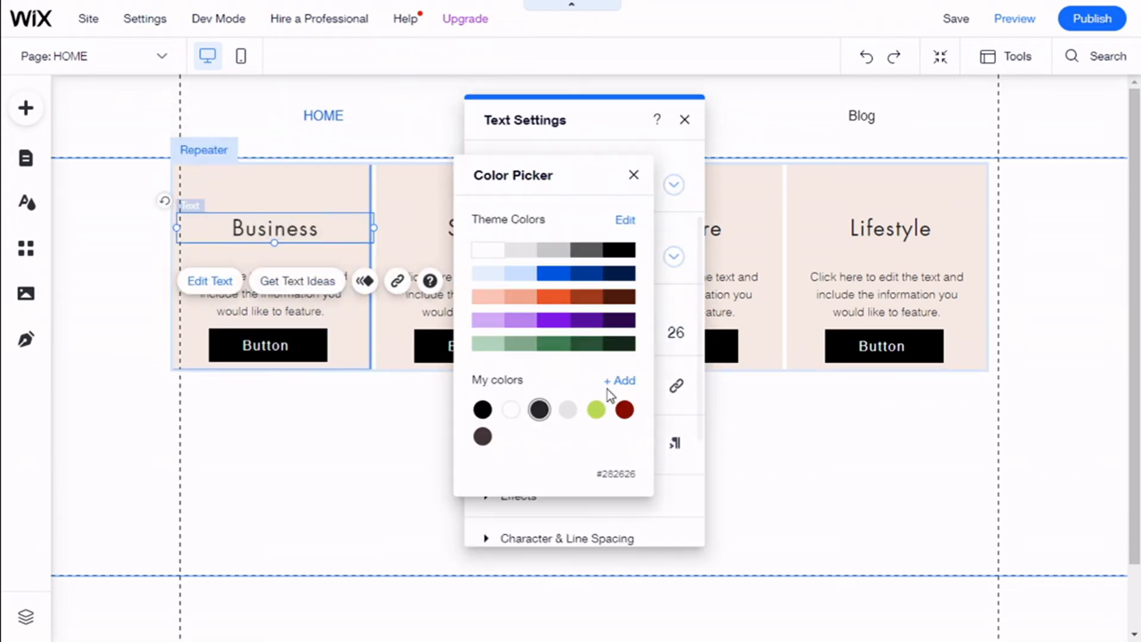
click(602, 278)
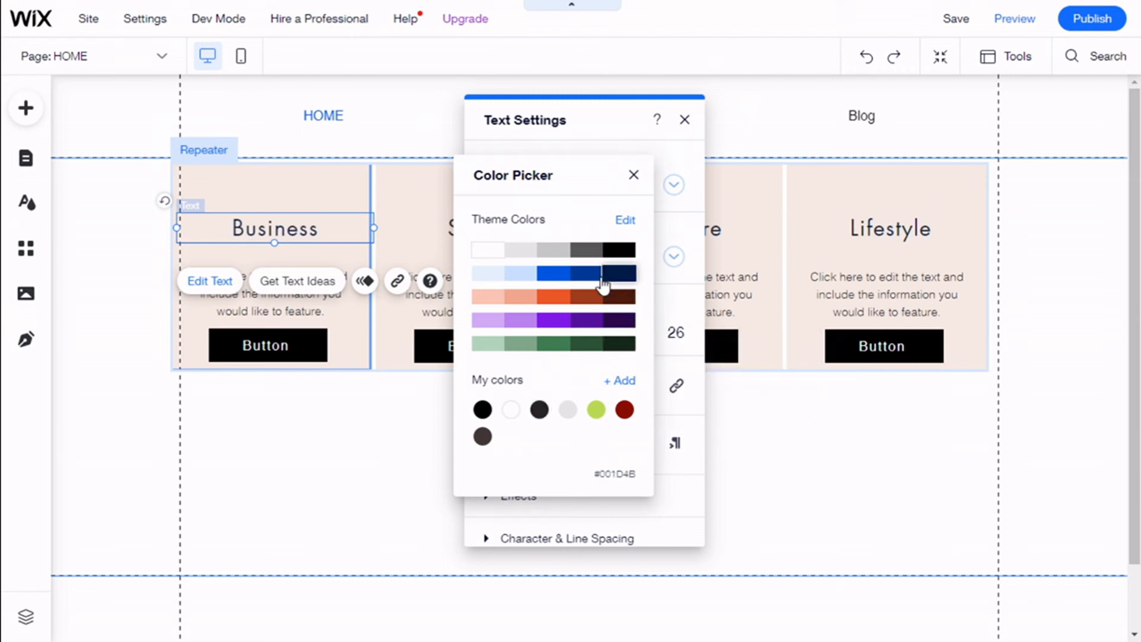
click(588, 274)
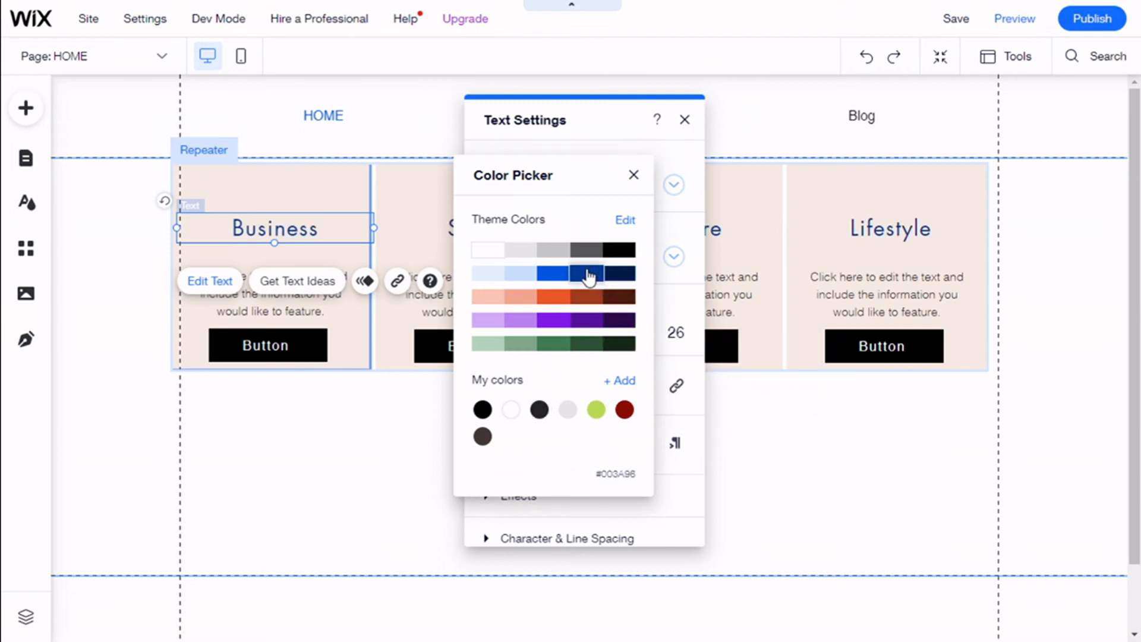
click(685, 121)
click(683, 123)
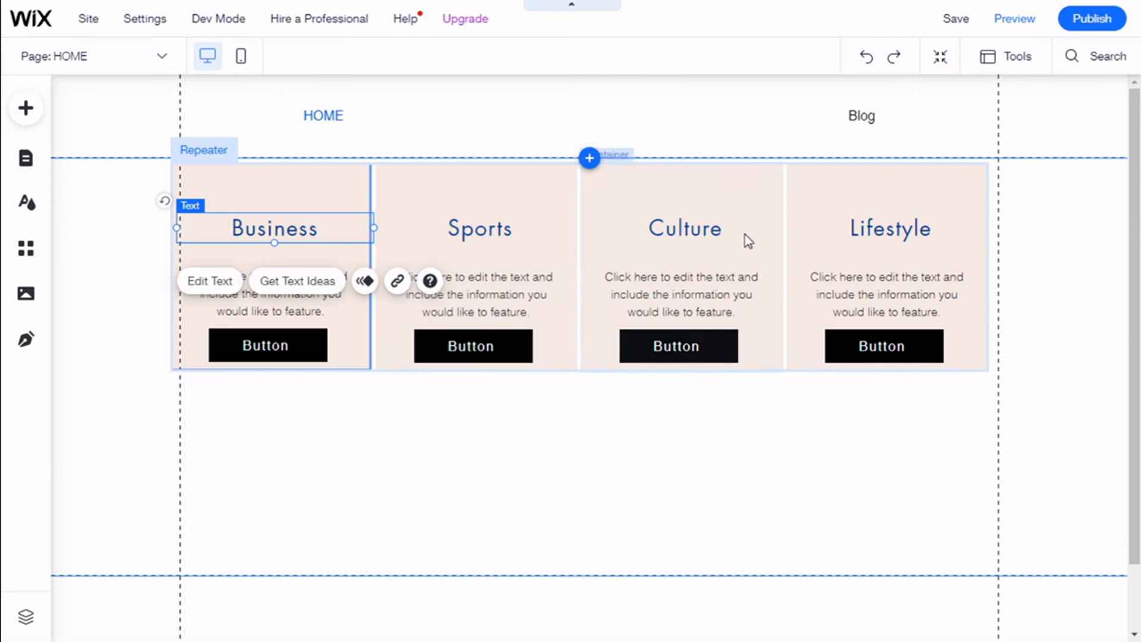
- In the Business item's hover mode, apply a Shrink effect to the button and set it to shrink to 51%
click(307, 354)
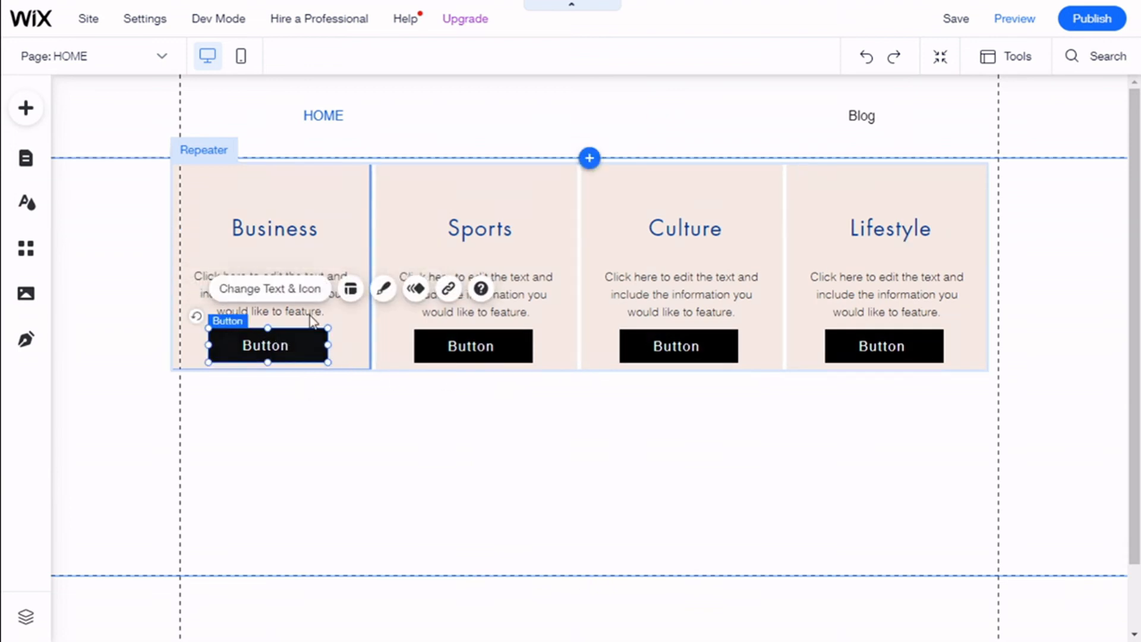
click(315, 205)
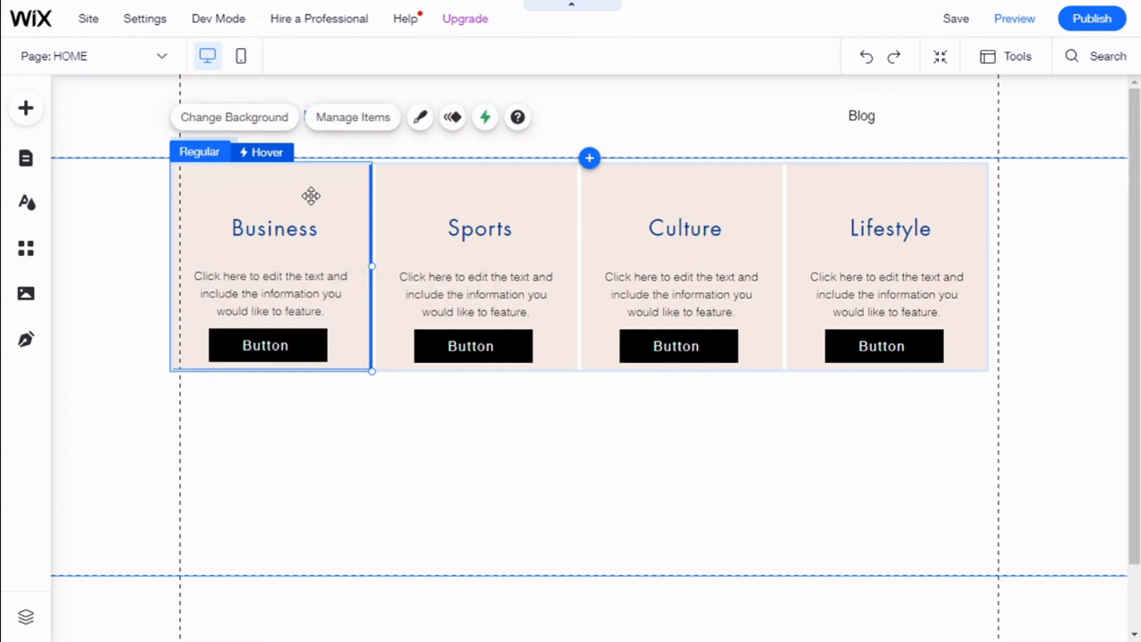
click(267, 154)
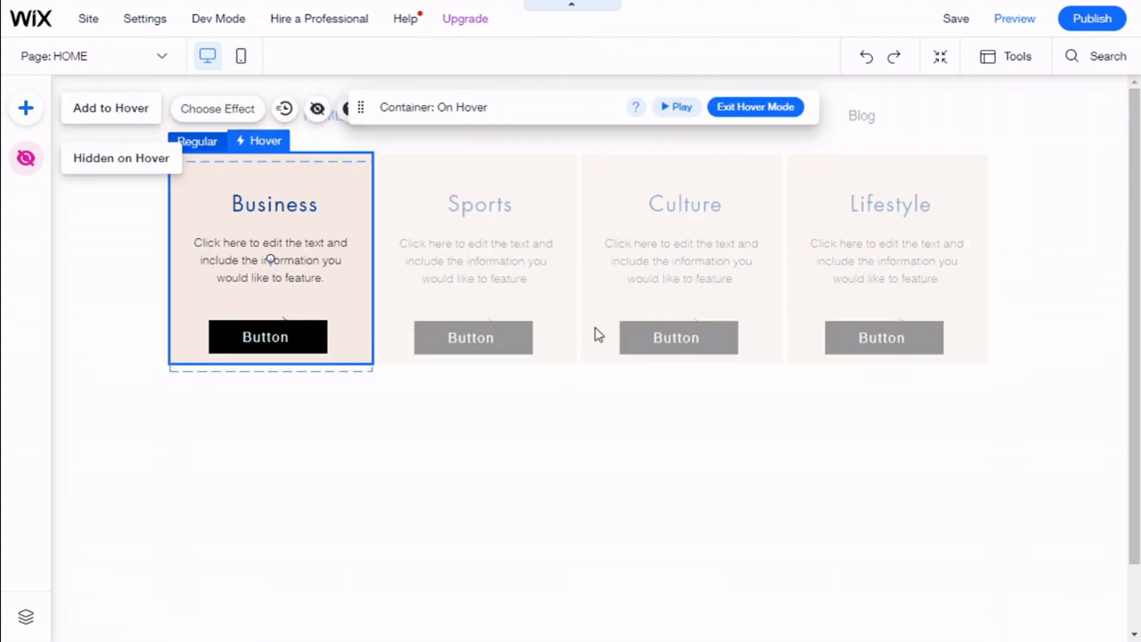
click(305, 345)
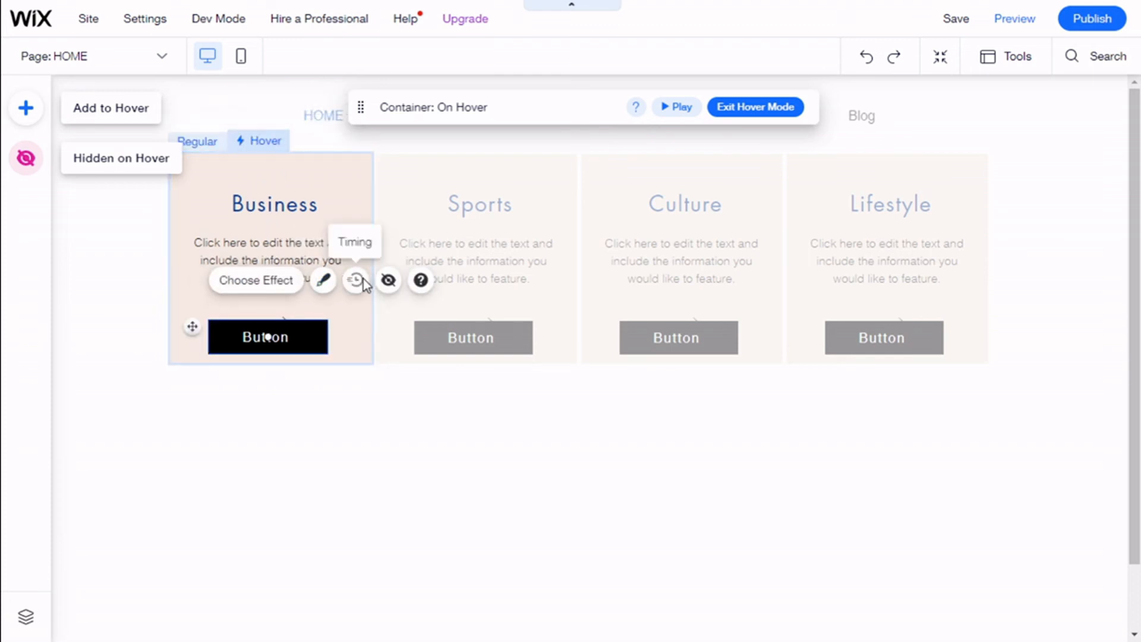
click(274, 285)
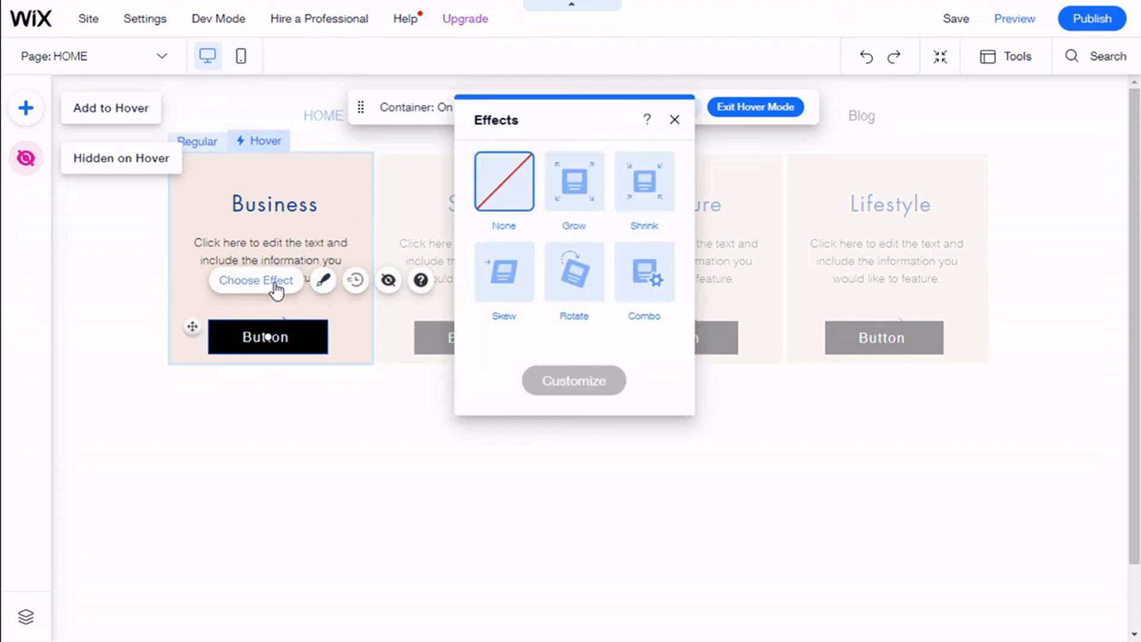
click(644, 189)
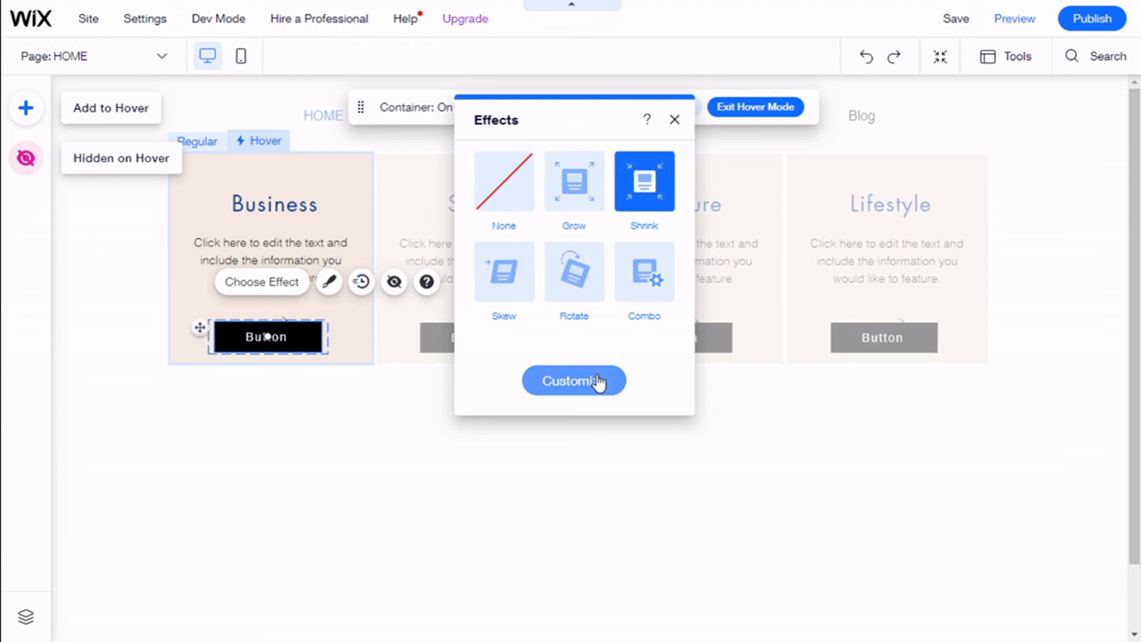
click(574, 381)
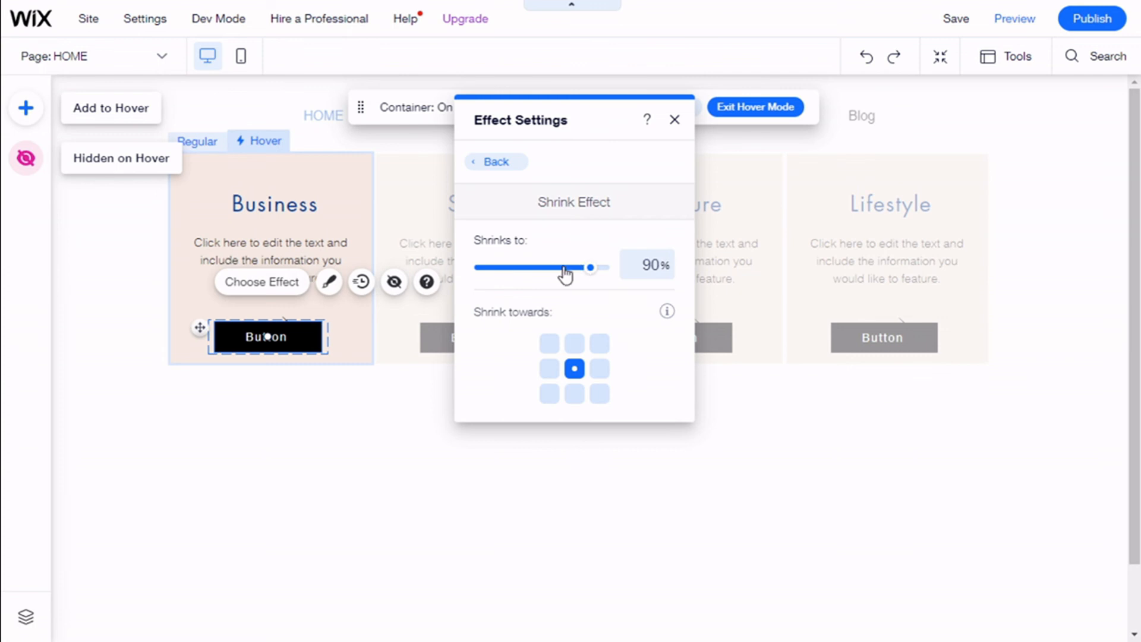
drag(590, 273, 538, 274)
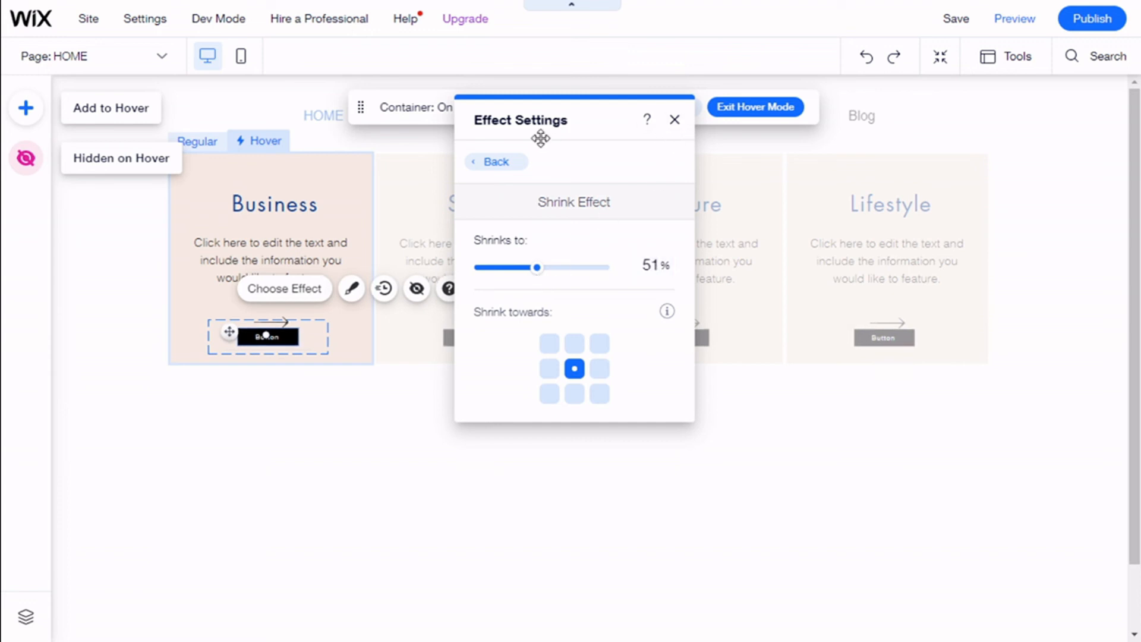
click(518, 166)
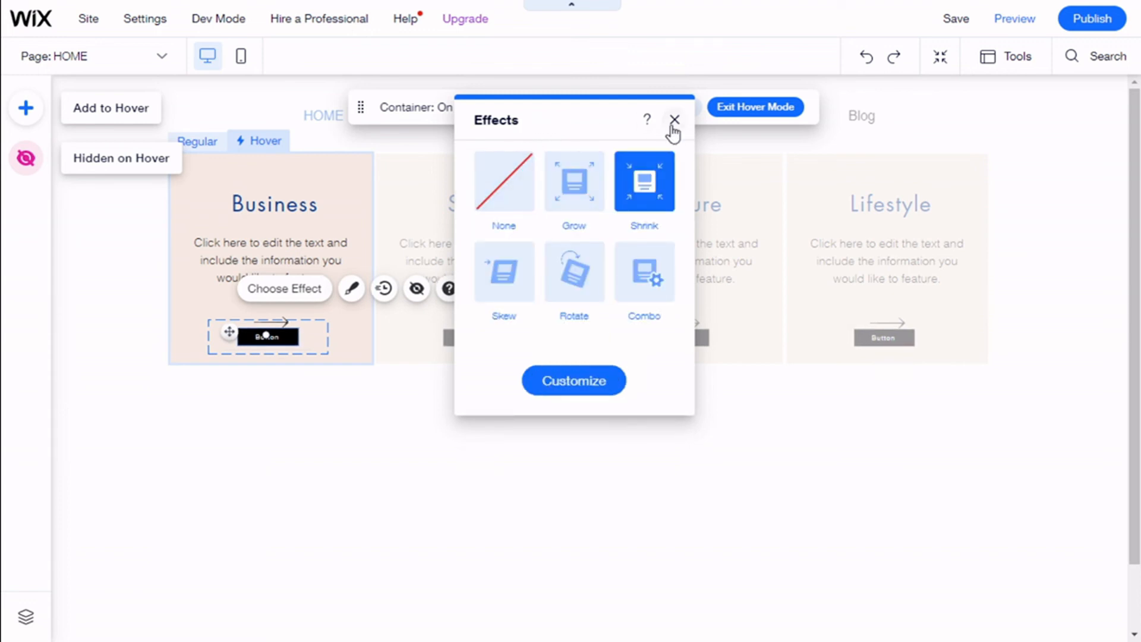
click(674, 121)
- Set the button's hover effect timing to a 2-second duration with Linear easing
click(383, 290)
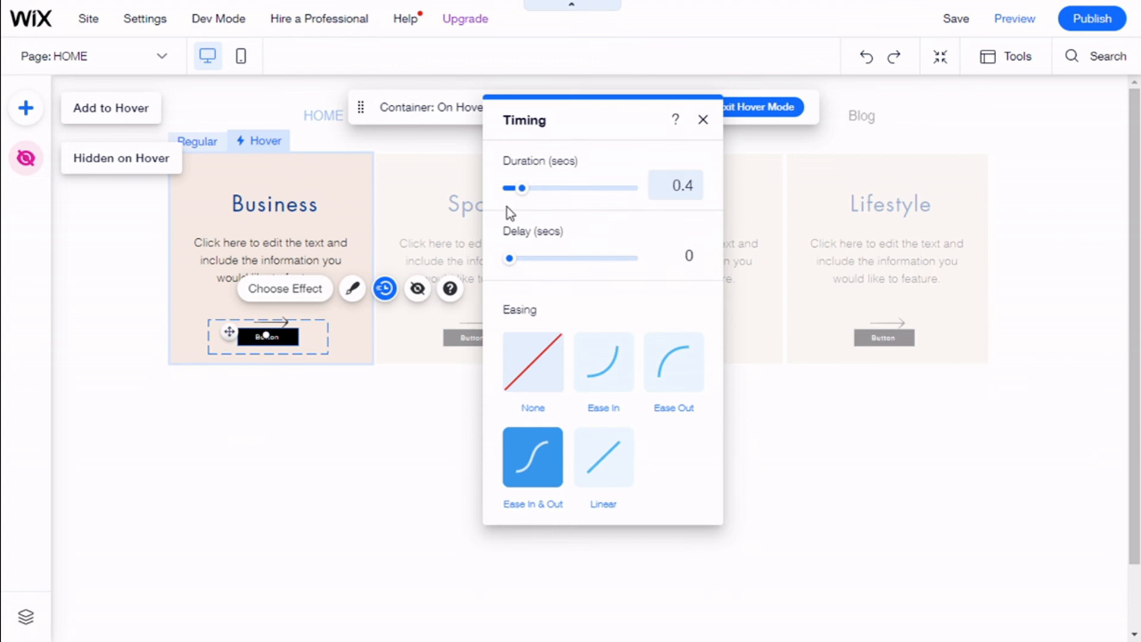
drag(520, 191, 570, 193)
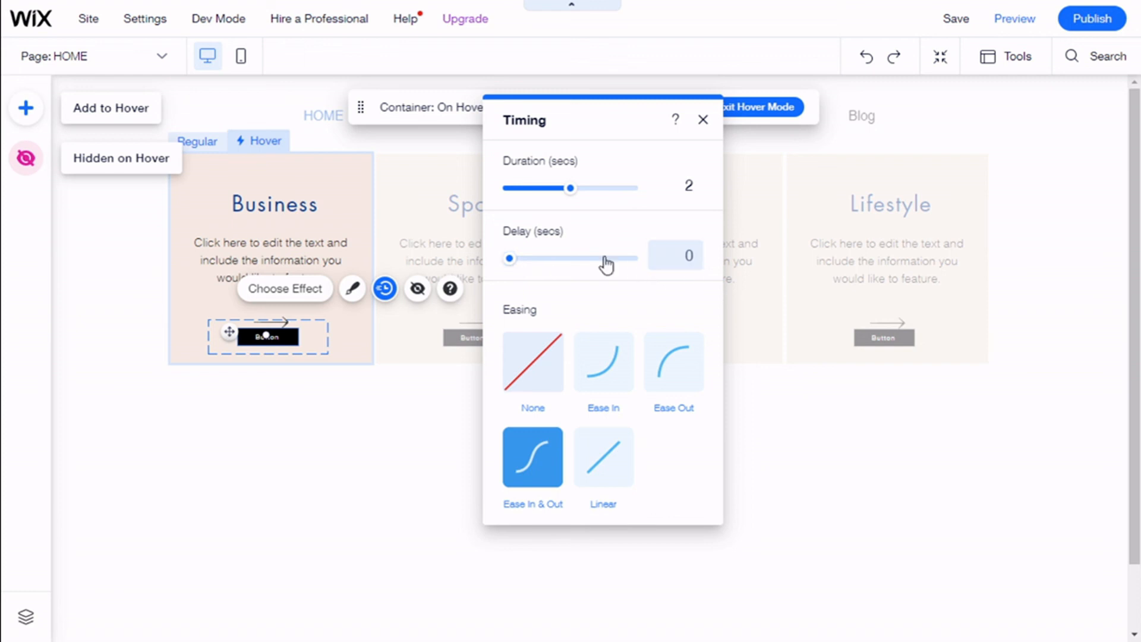
click(615, 467)
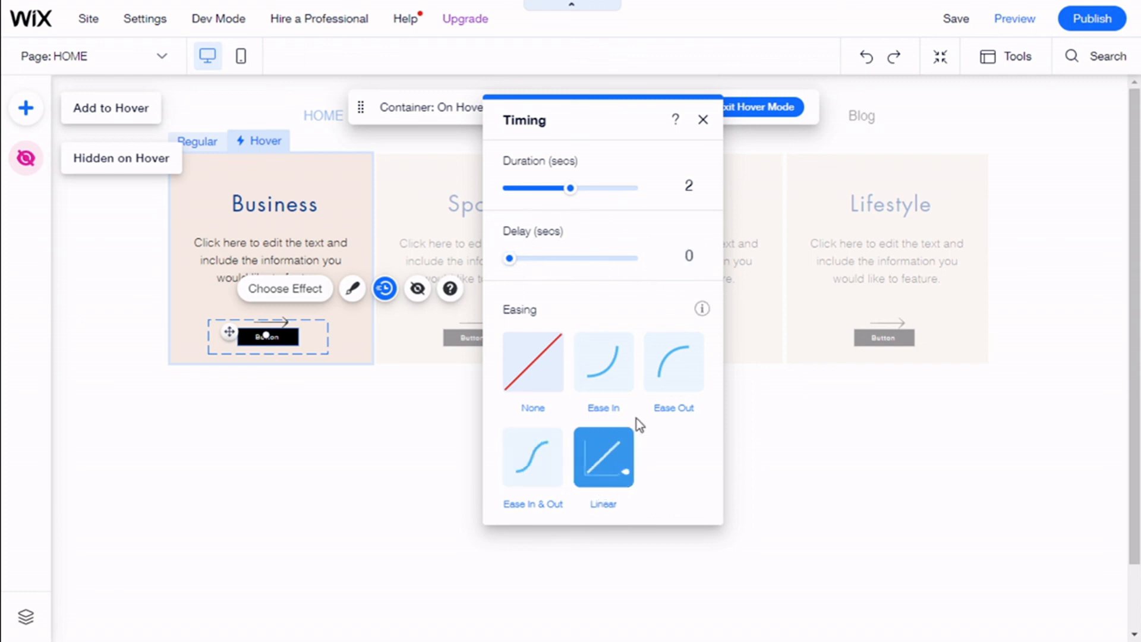
click(703, 120)
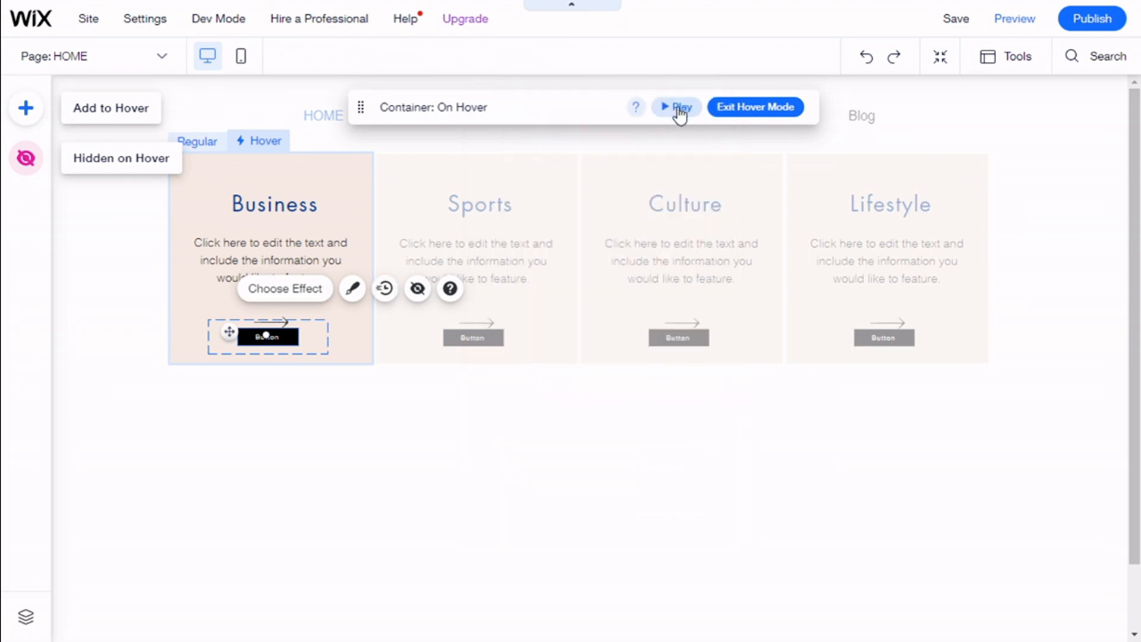
- Play the Business item's hover interaction to check the button animation, and exit hover mode
click(679, 109)
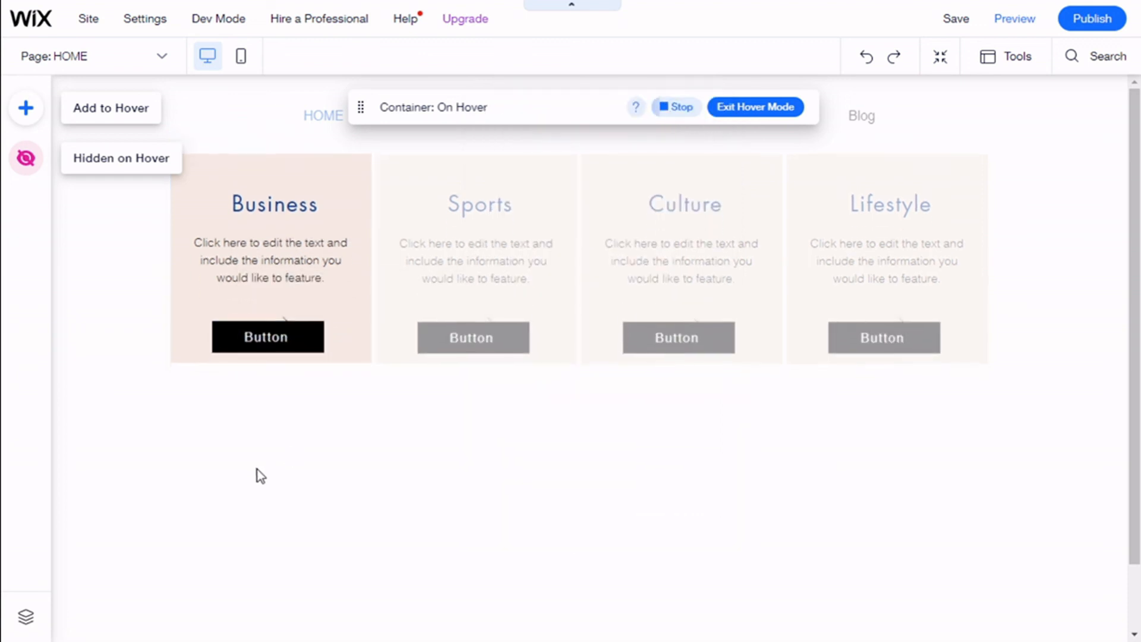
click(274, 344)
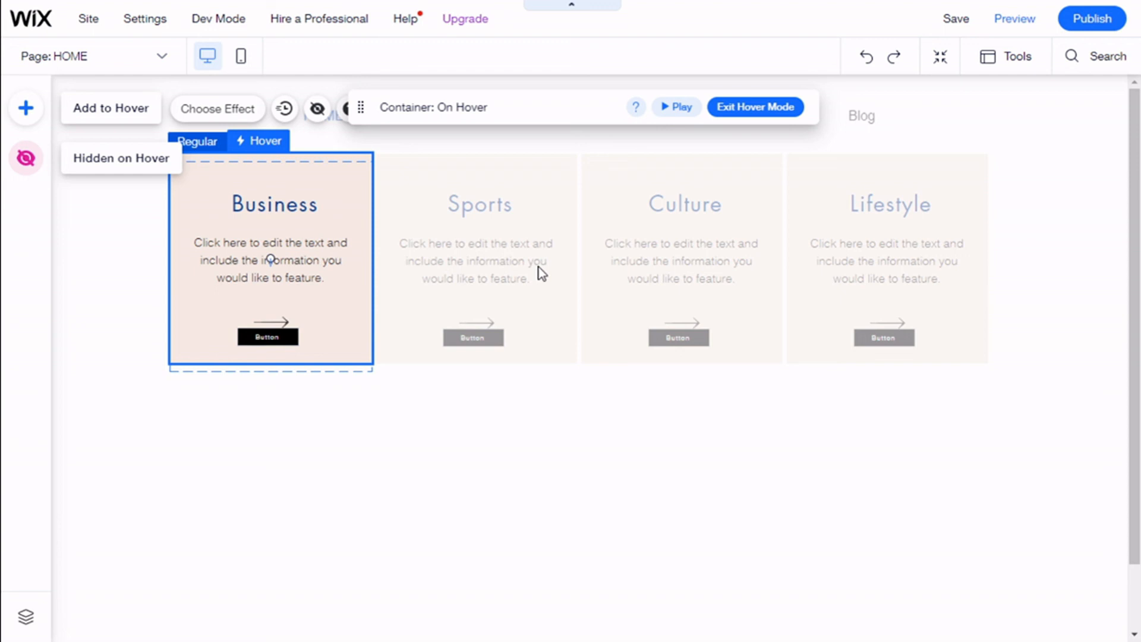
click(756, 113)
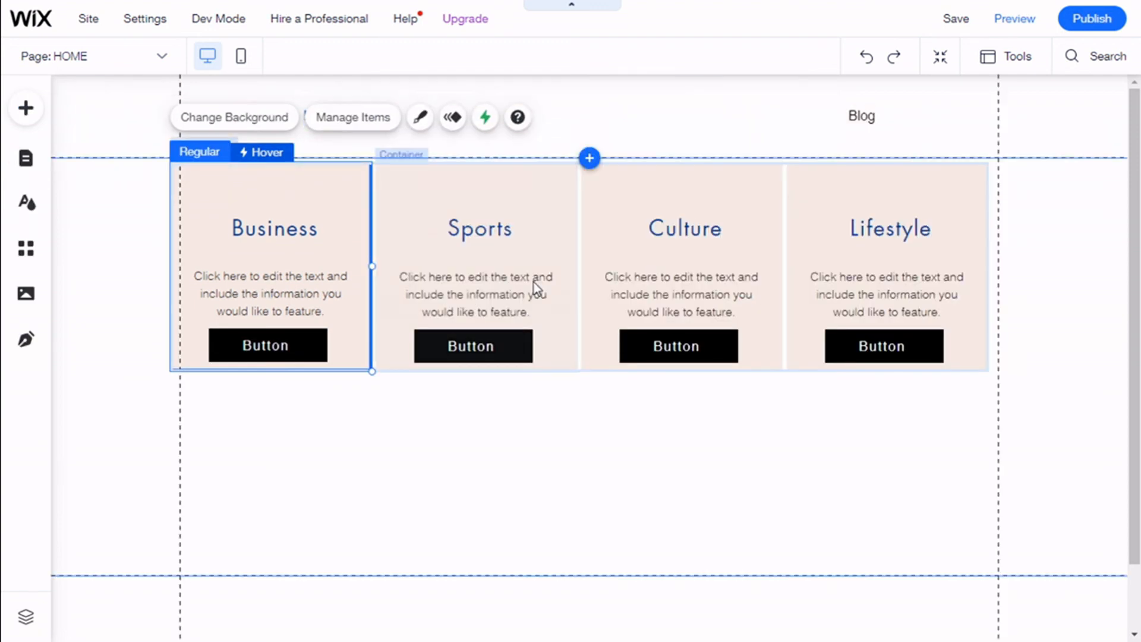